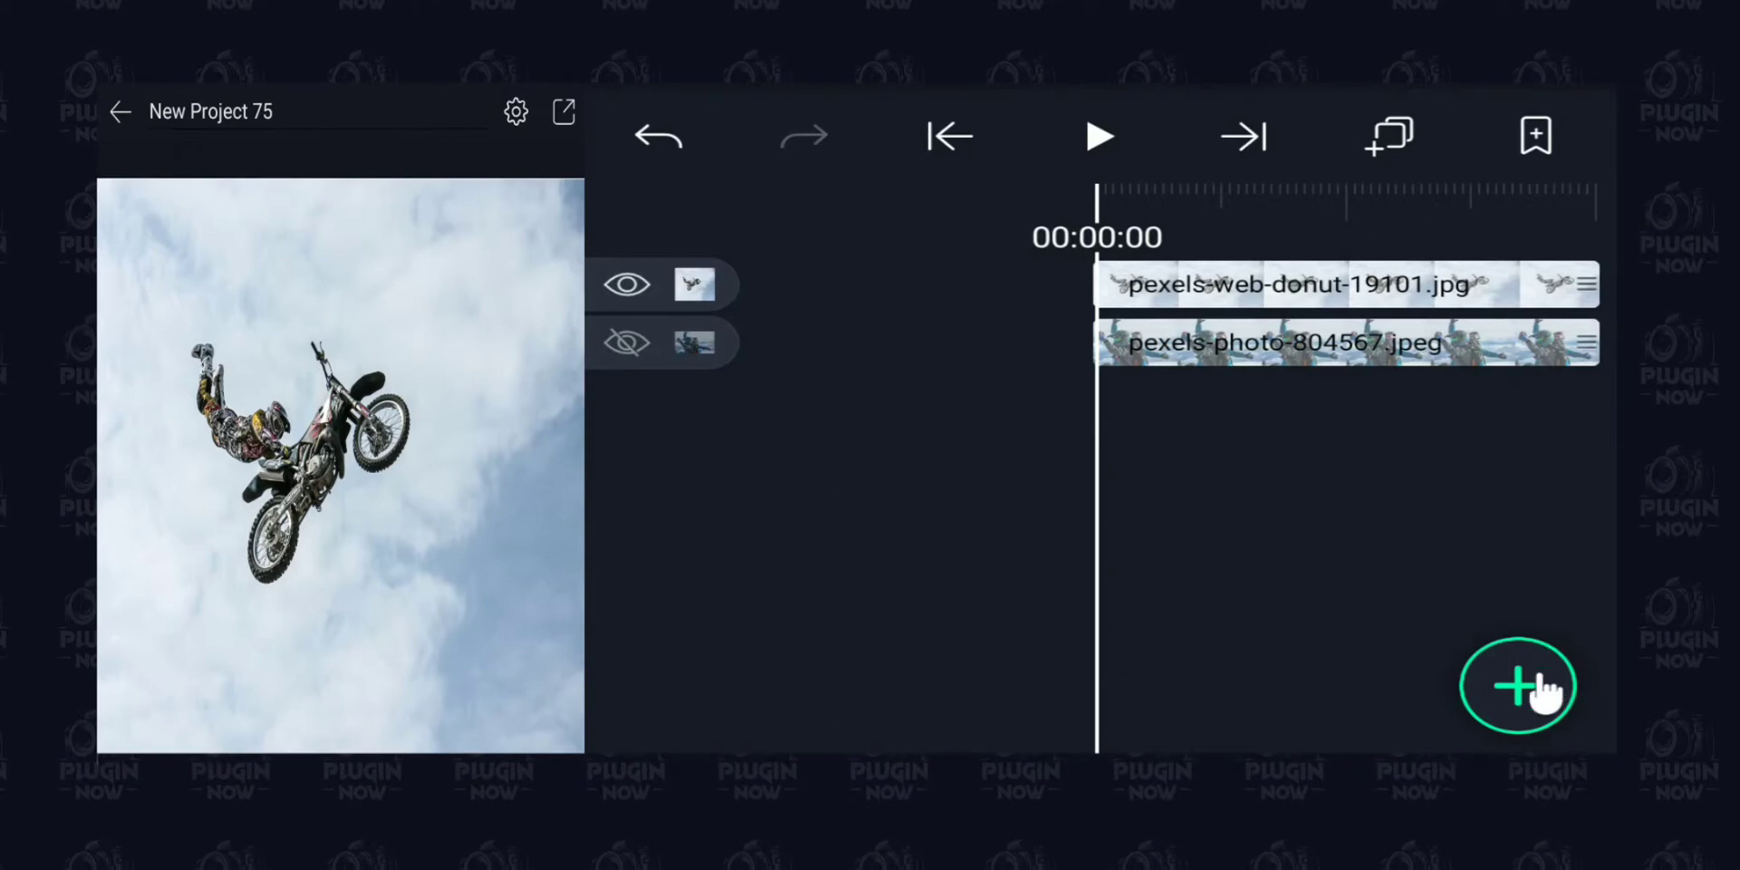
Step: Open the add-layer menu for the two-image project
click(1522, 698)
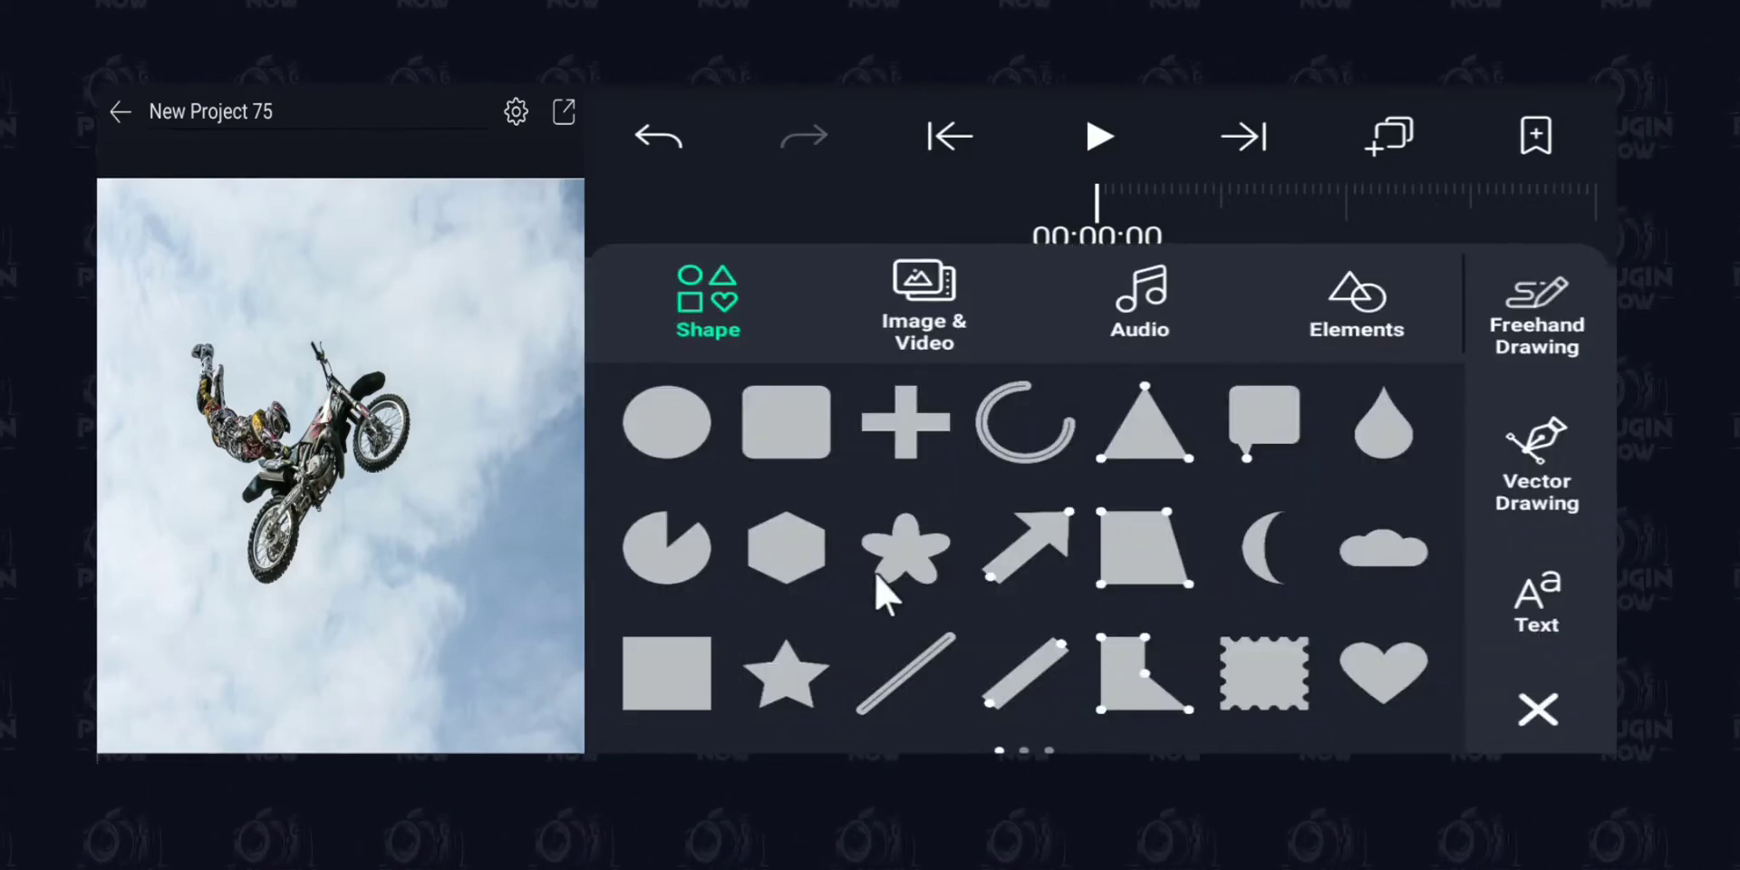
Step: Add an ellipse shape and scale it to 335px over the biker photo
click(640, 421)
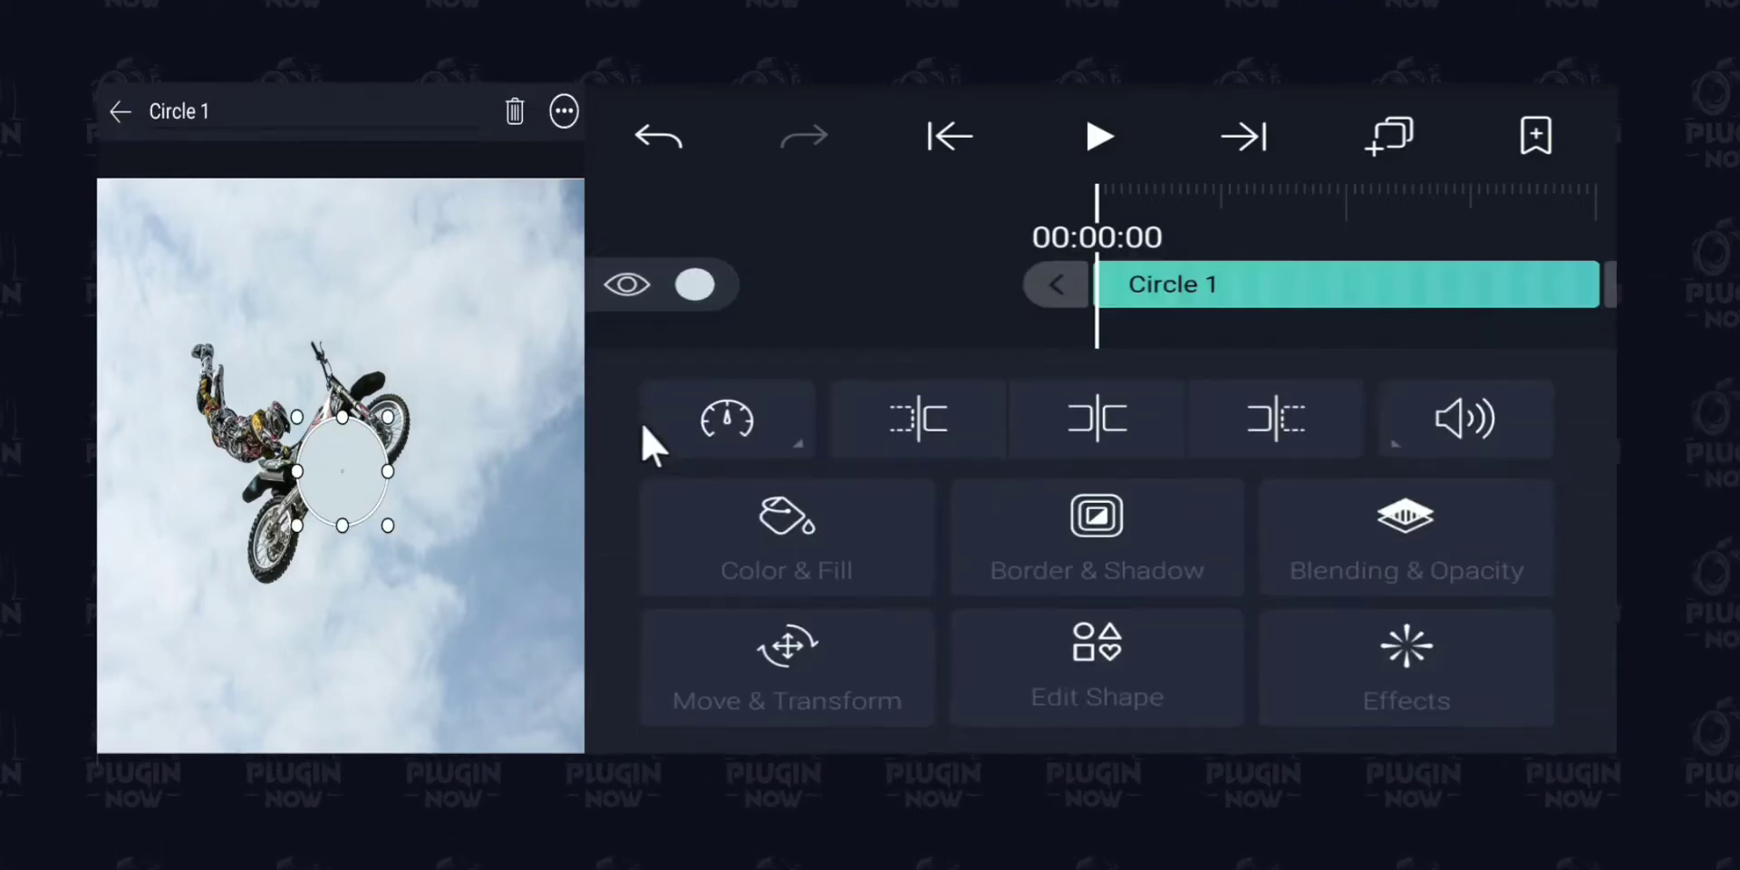
click(786, 666)
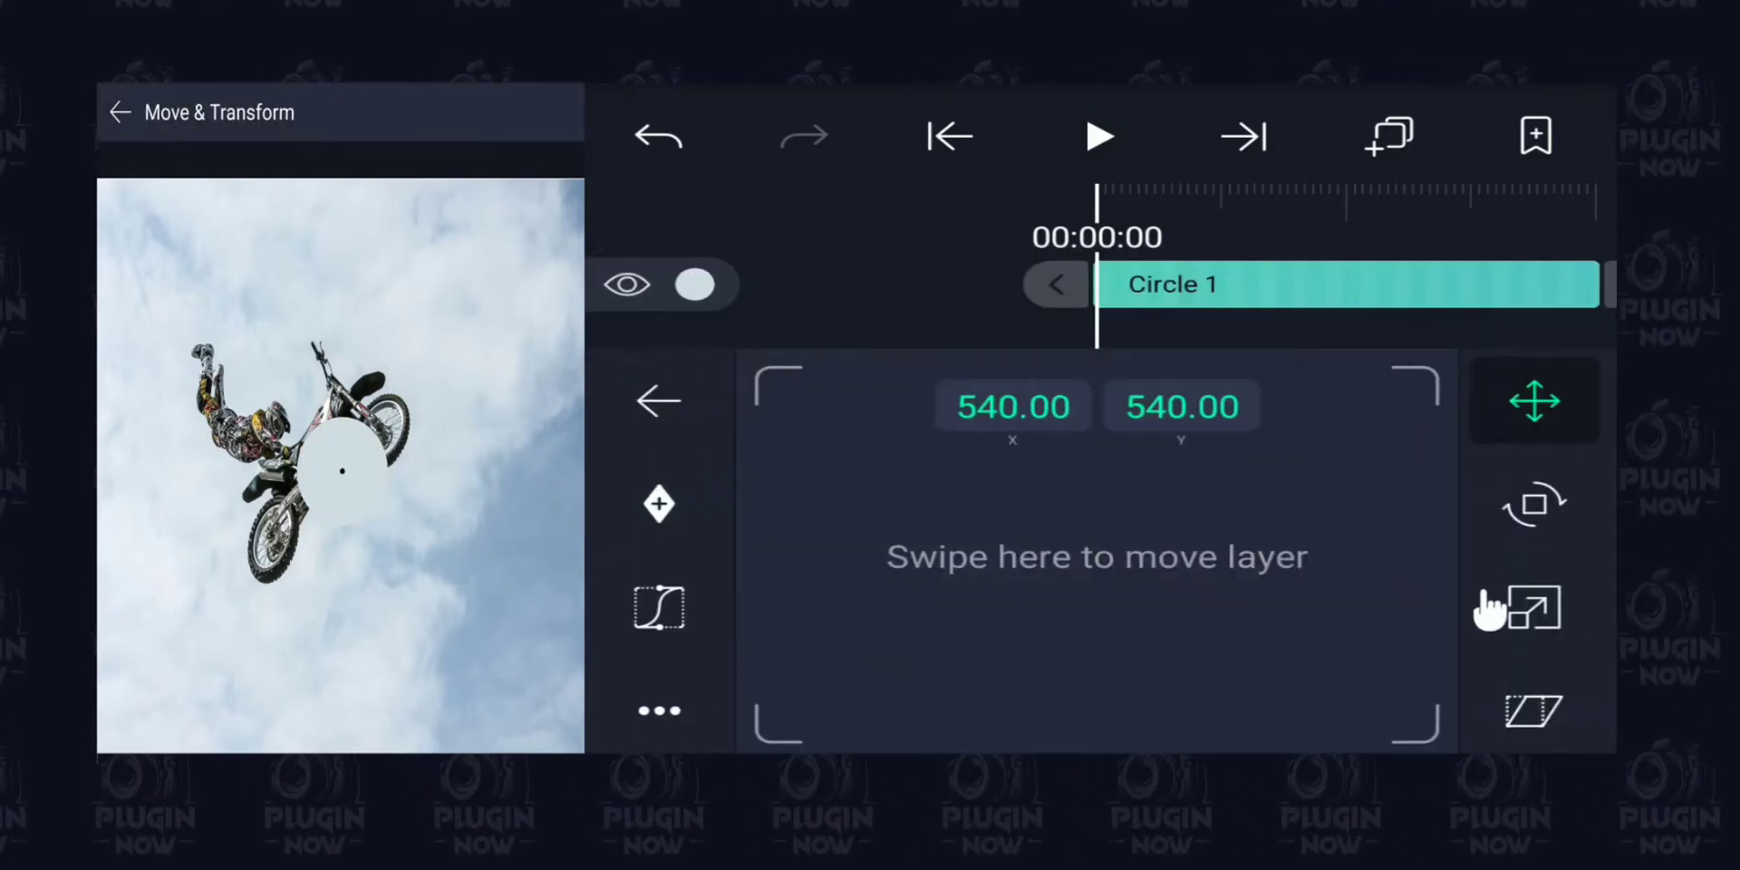
click(1504, 609)
drag(1389, 610, 889, 640)
drag(1178, 642, 1078, 643)
drag(1227, 641, 1049, 667)
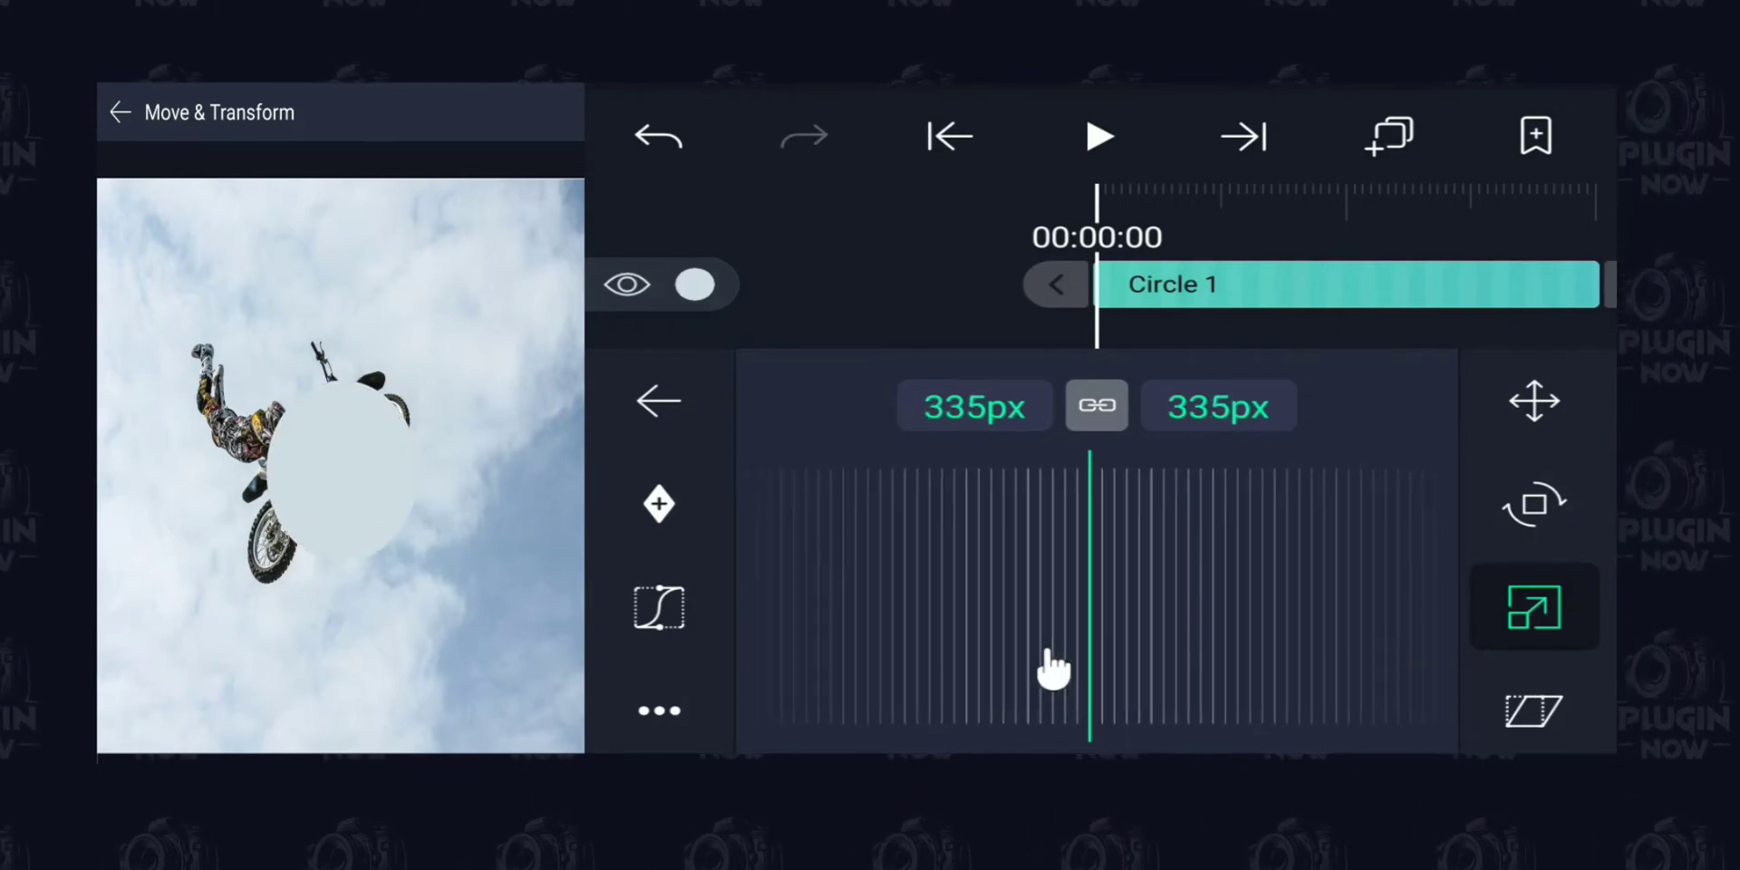
click(912, 284)
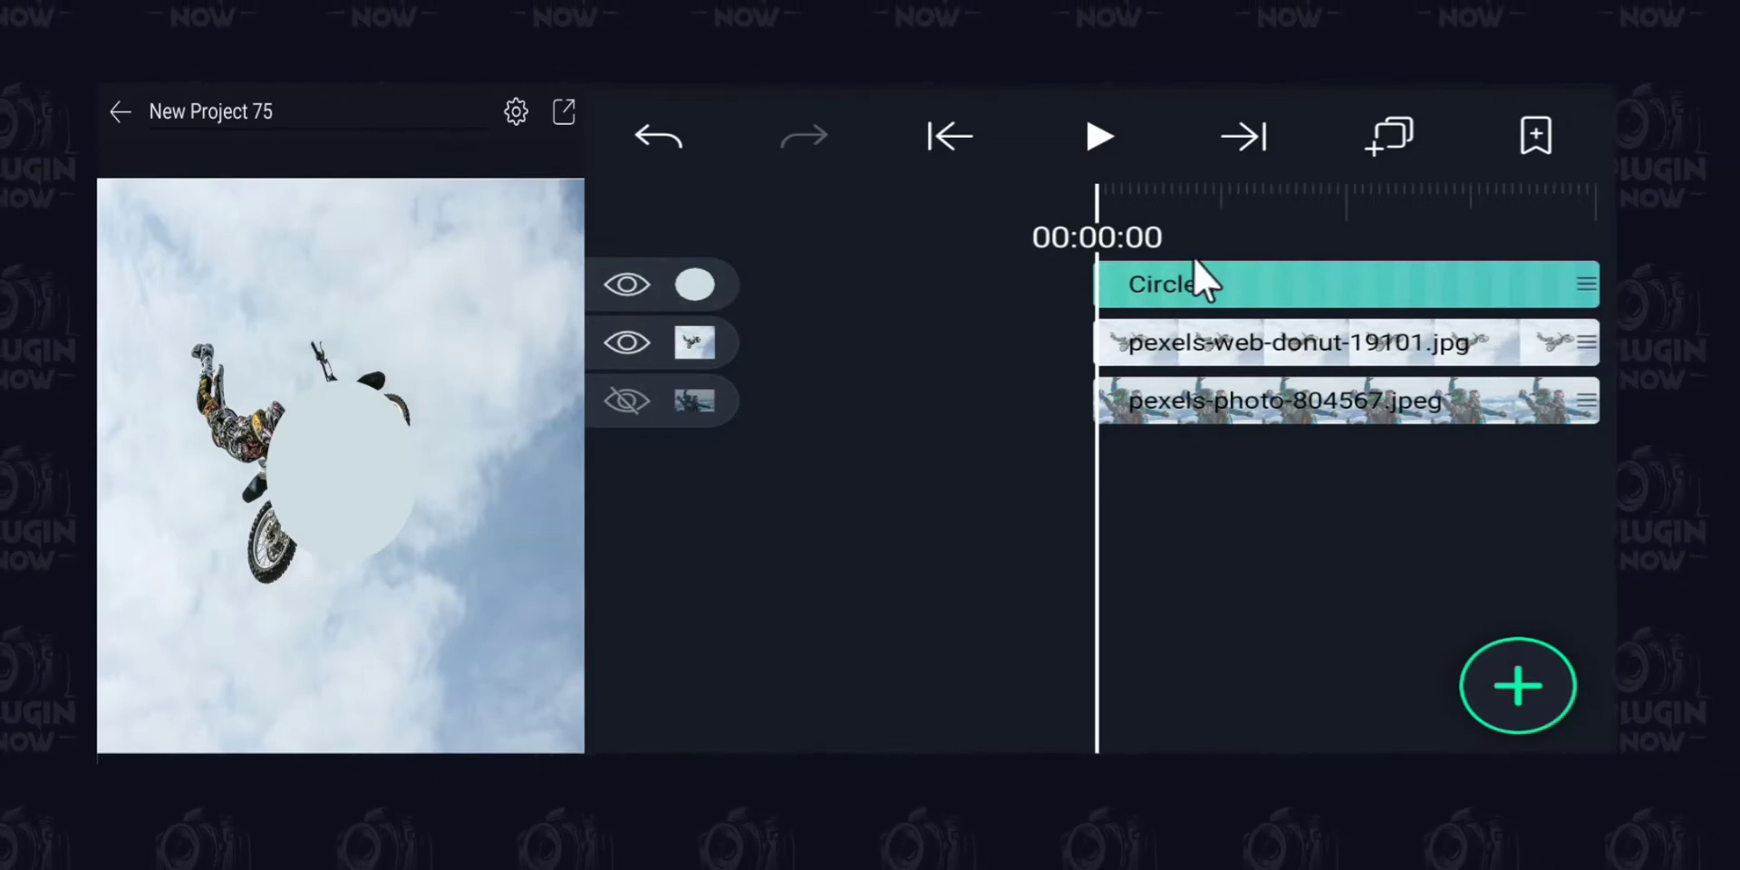
Step: Multi-select Circle 1 and the biker photo layer and combine them into Group and Mask 1
click(1189, 281)
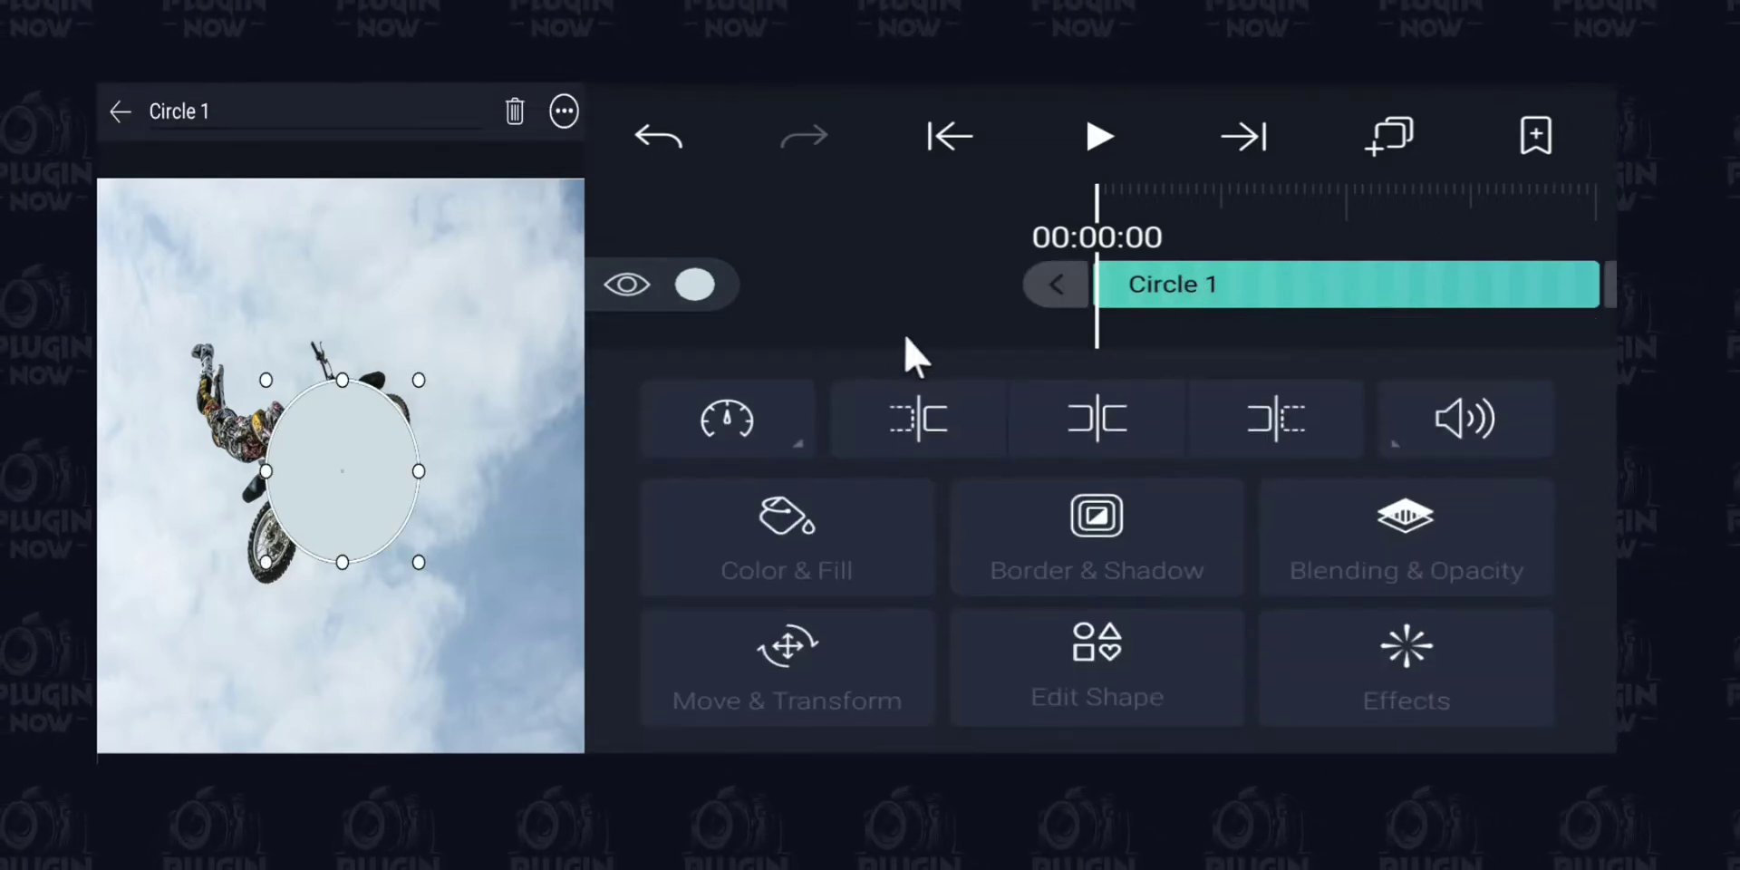
click(696, 288)
click(645, 304)
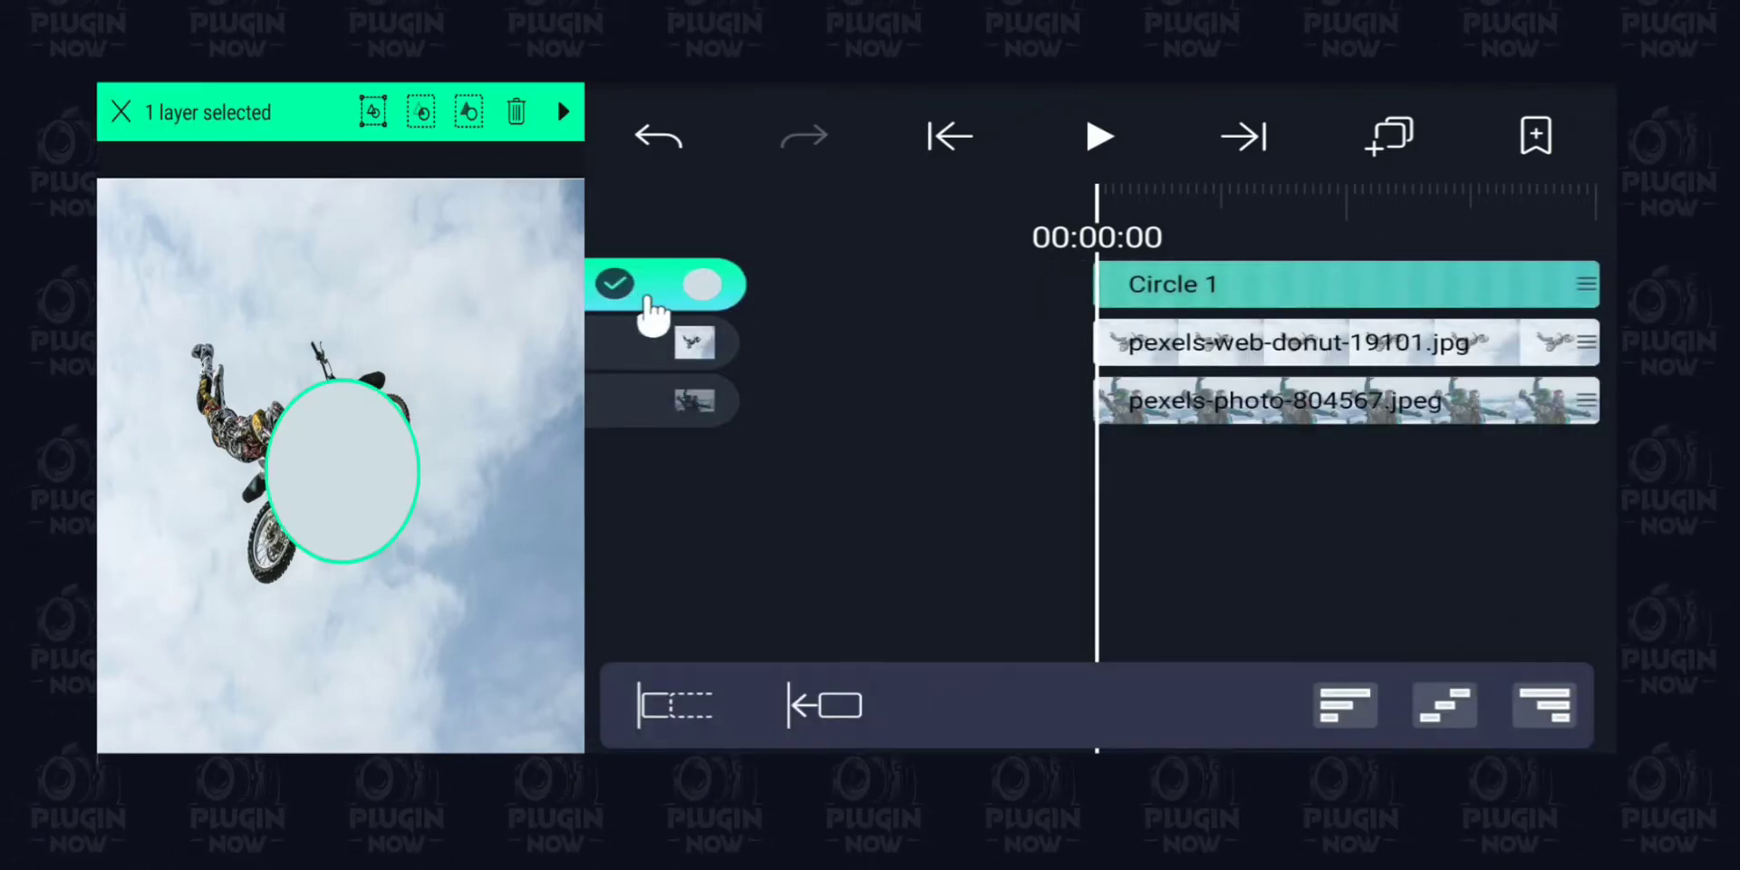
click(664, 349)
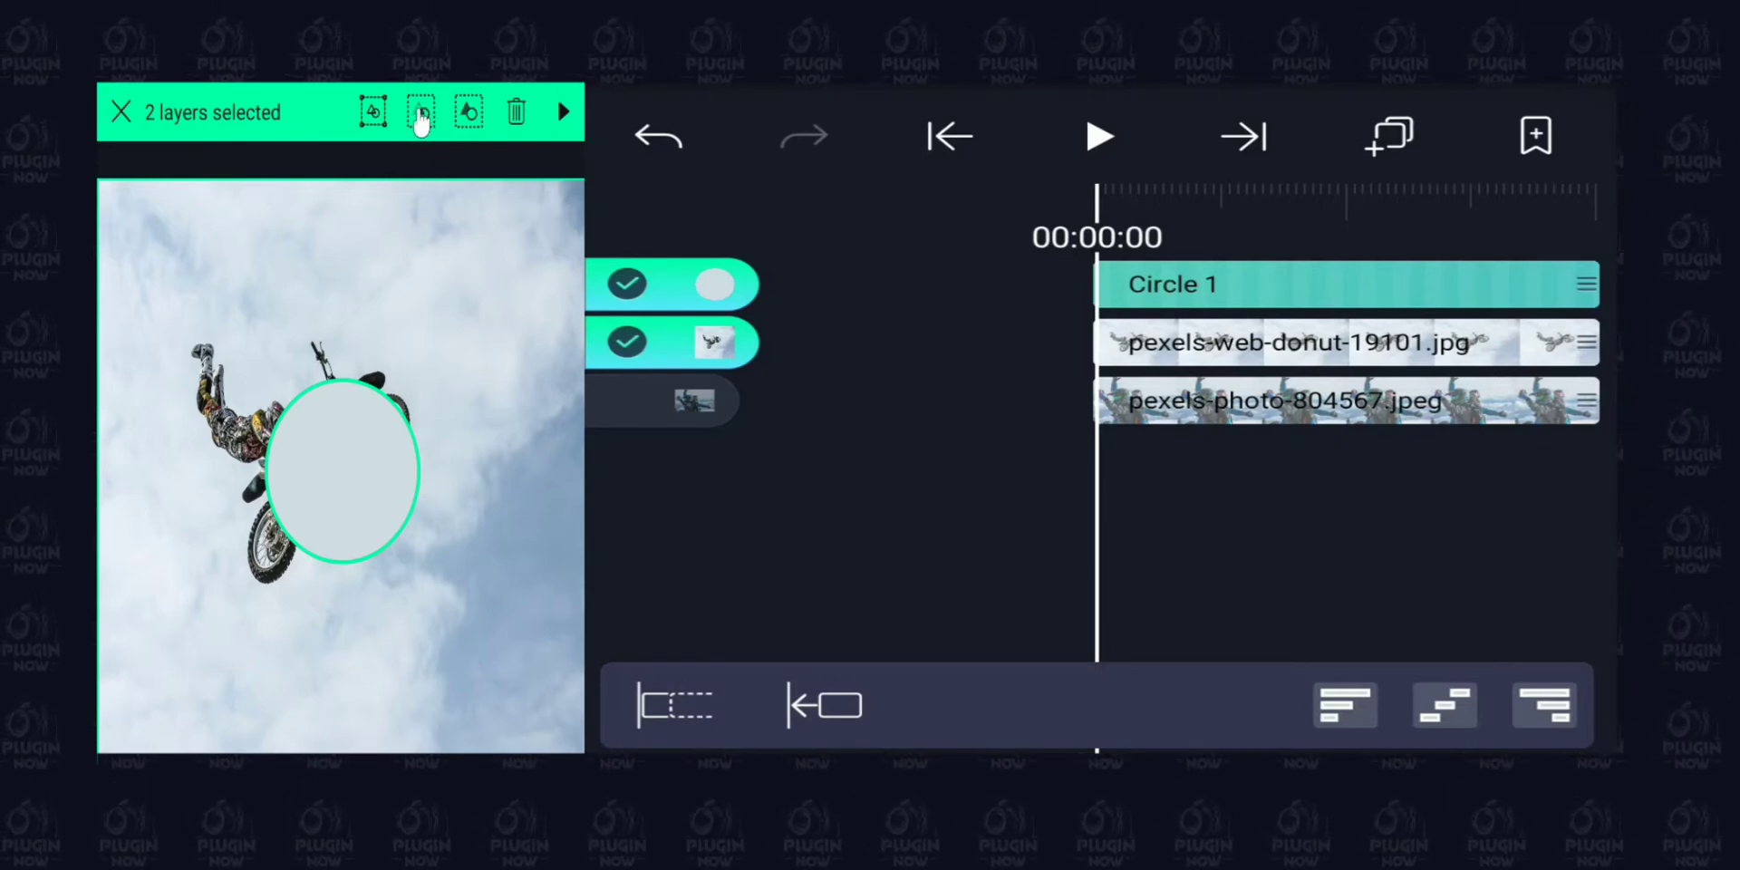
click(421, 114)
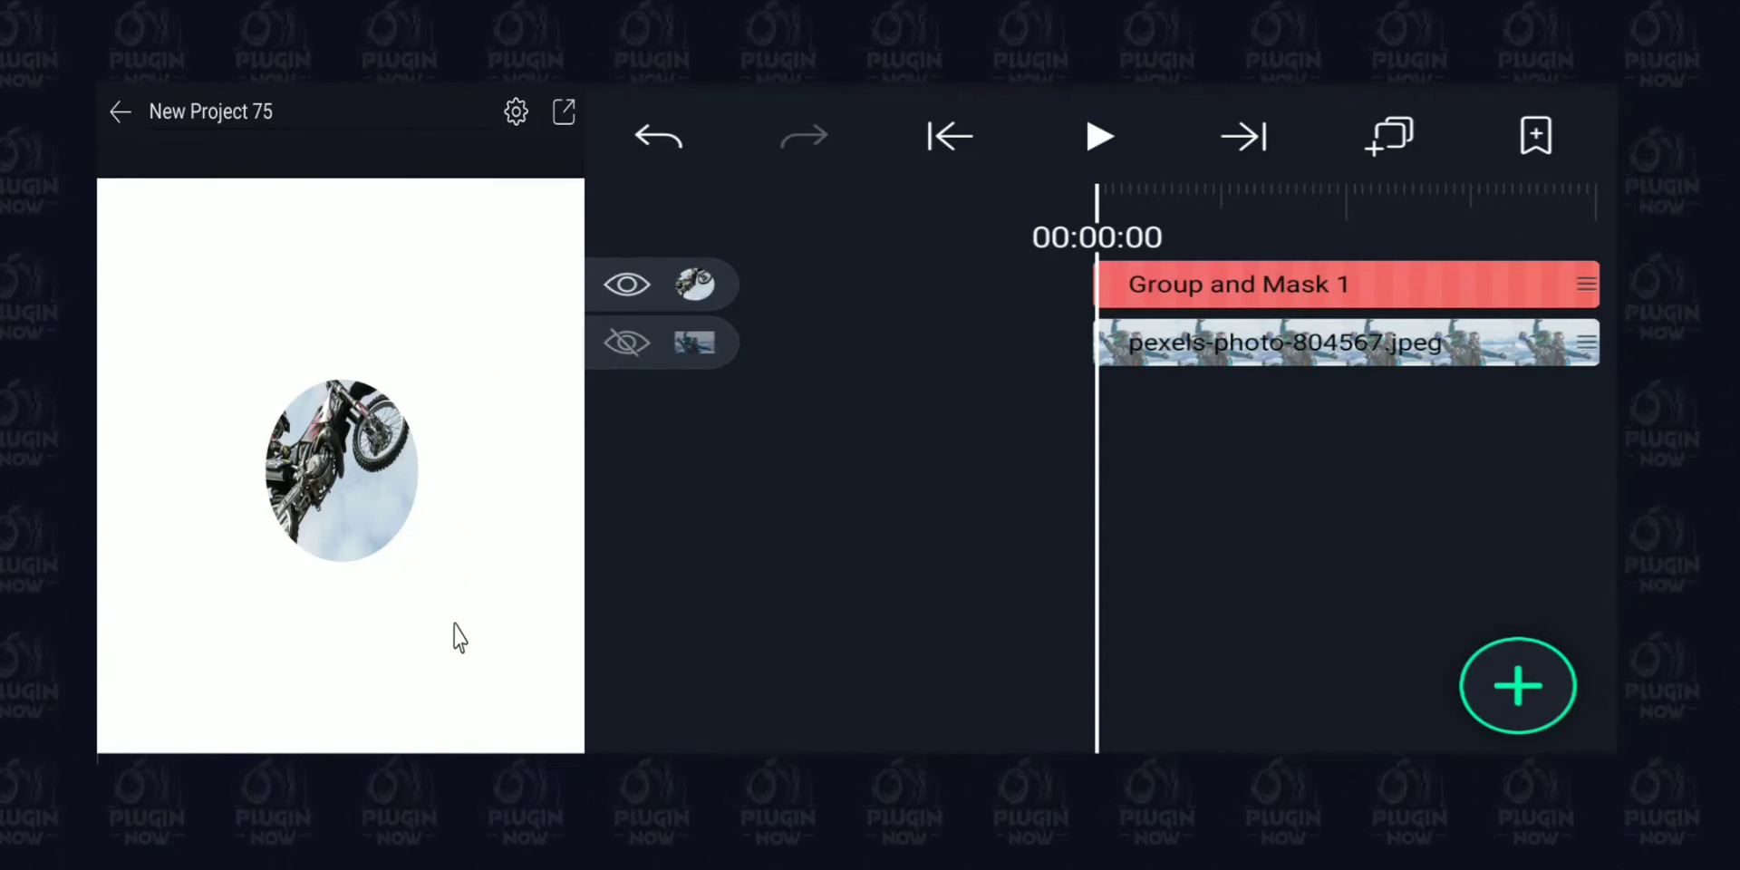
Step: Rename the Group and Mask 1 layer to 'biker'
drag(1364, 224, 1226, 228)
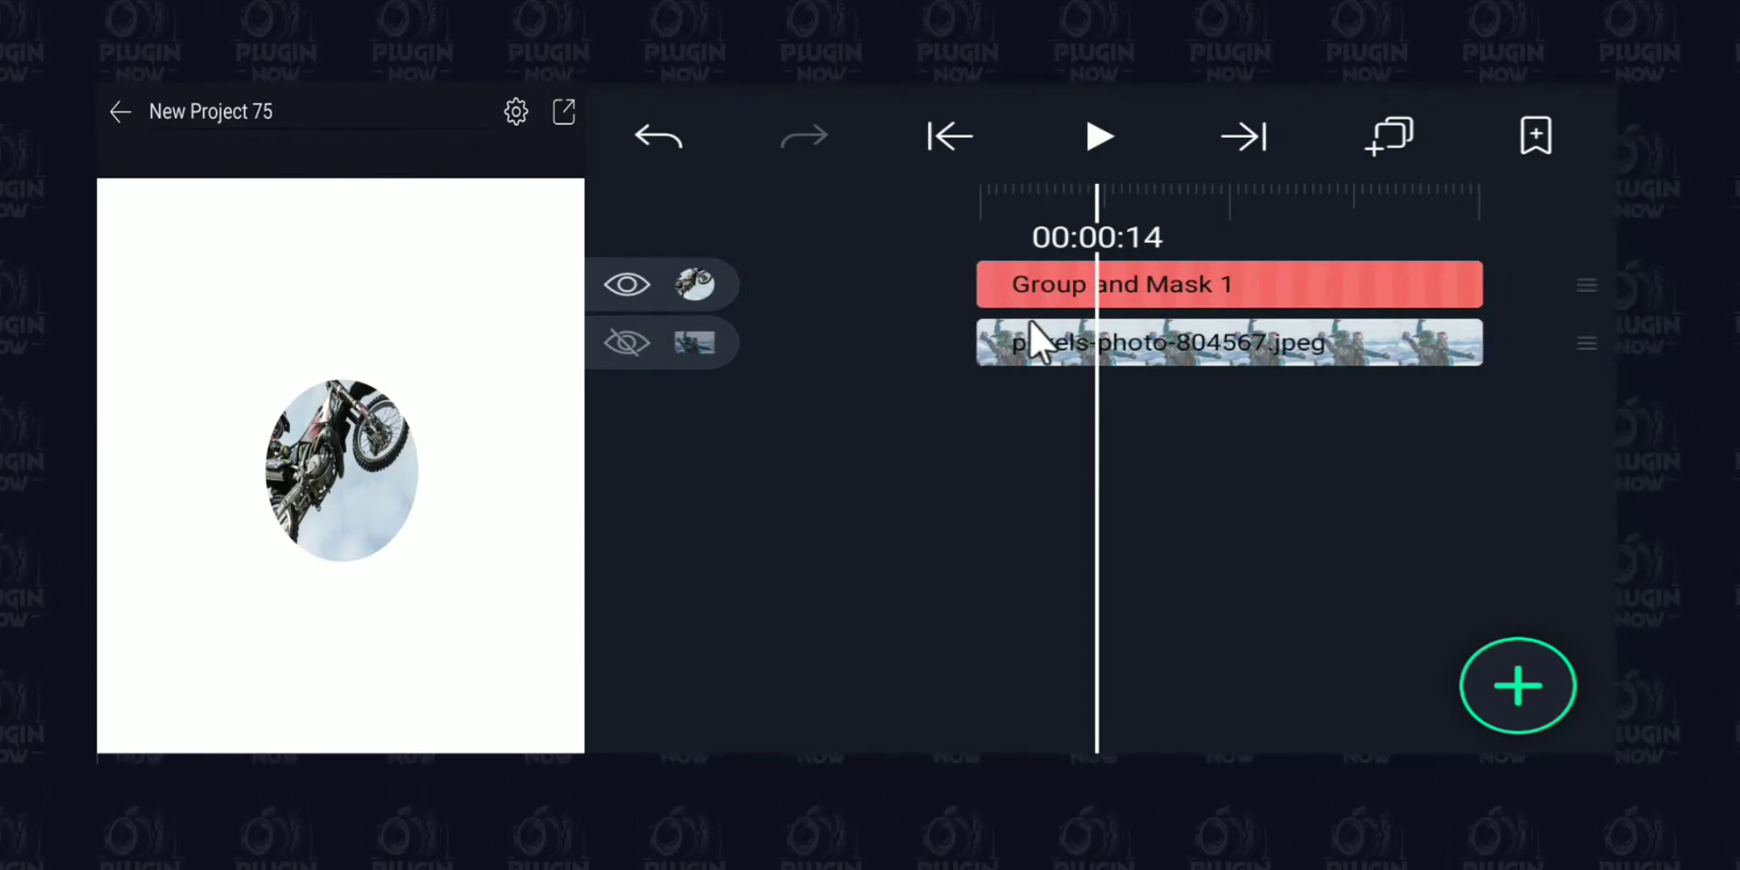
click(1194, 290)
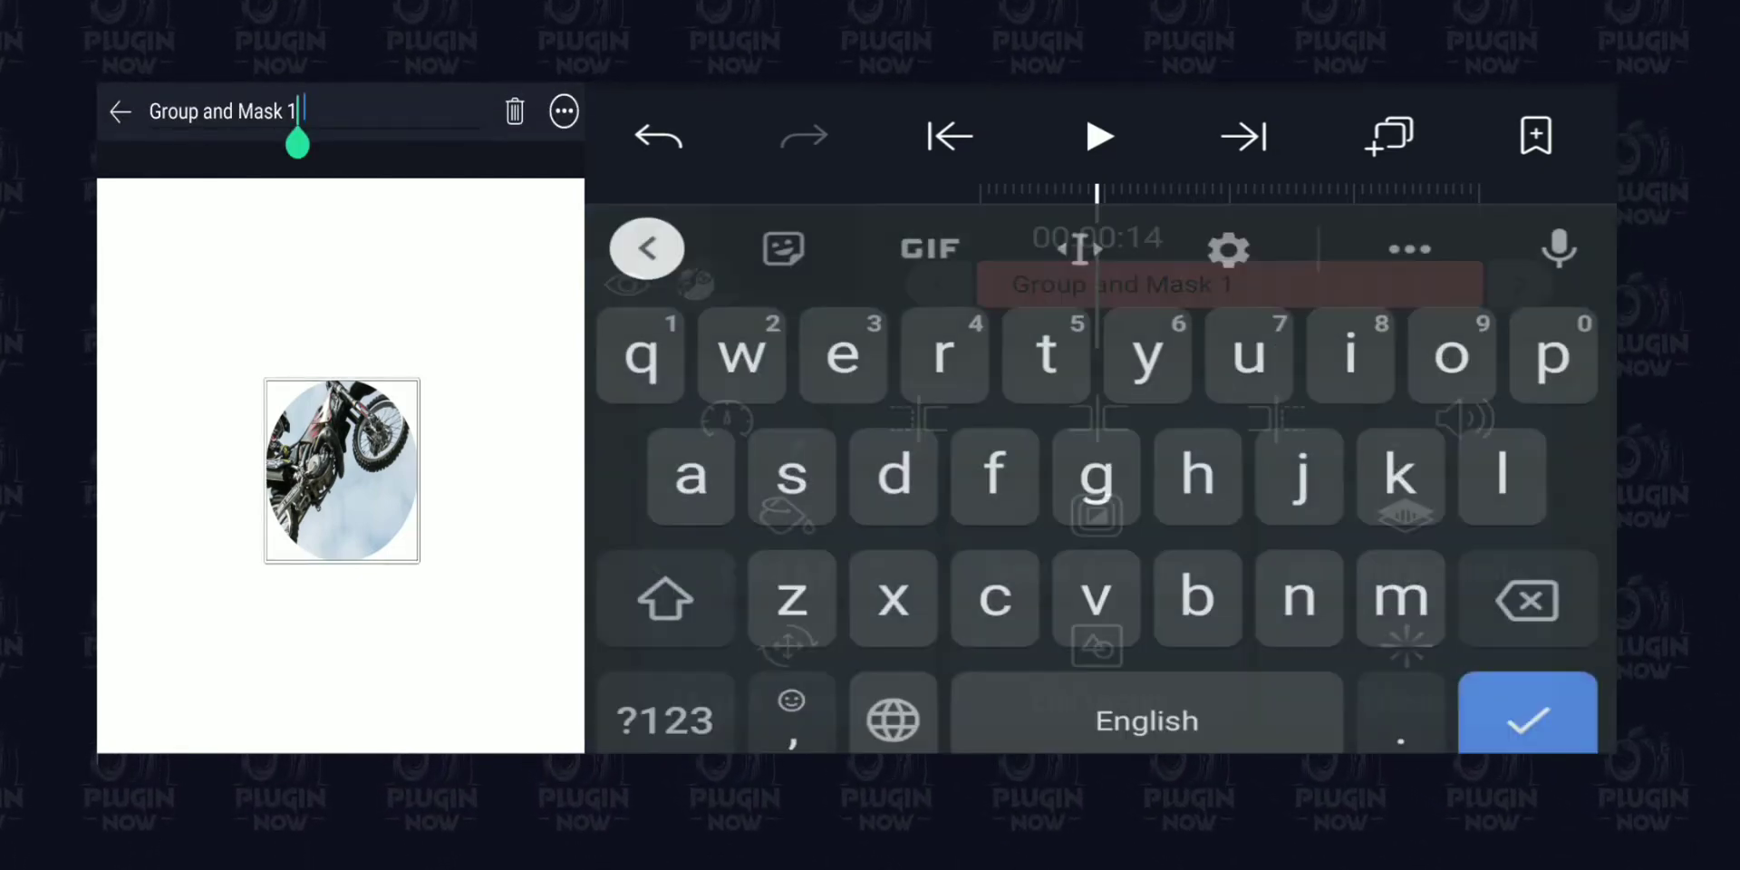
key(BackSpace)
key(BackSpace)
key(BackSpace)
key(BackSpace)
key(BackSpace)
key(BackSpace)
key(BackSpace)
key(BackSpace)
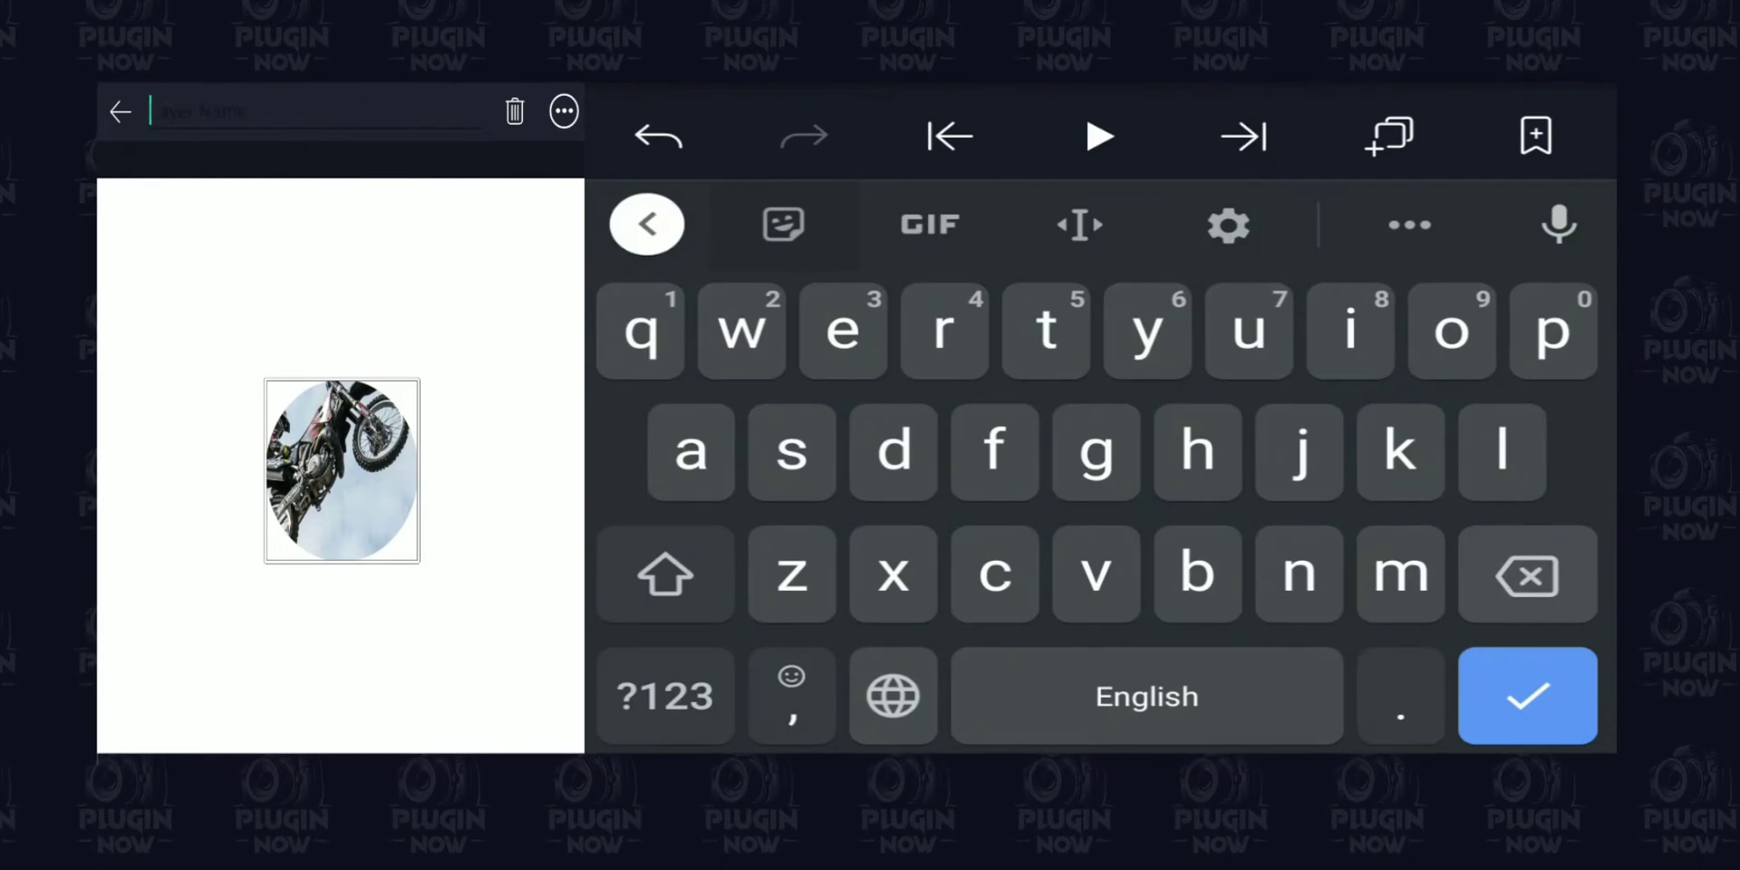
text(biker)
key(Return)
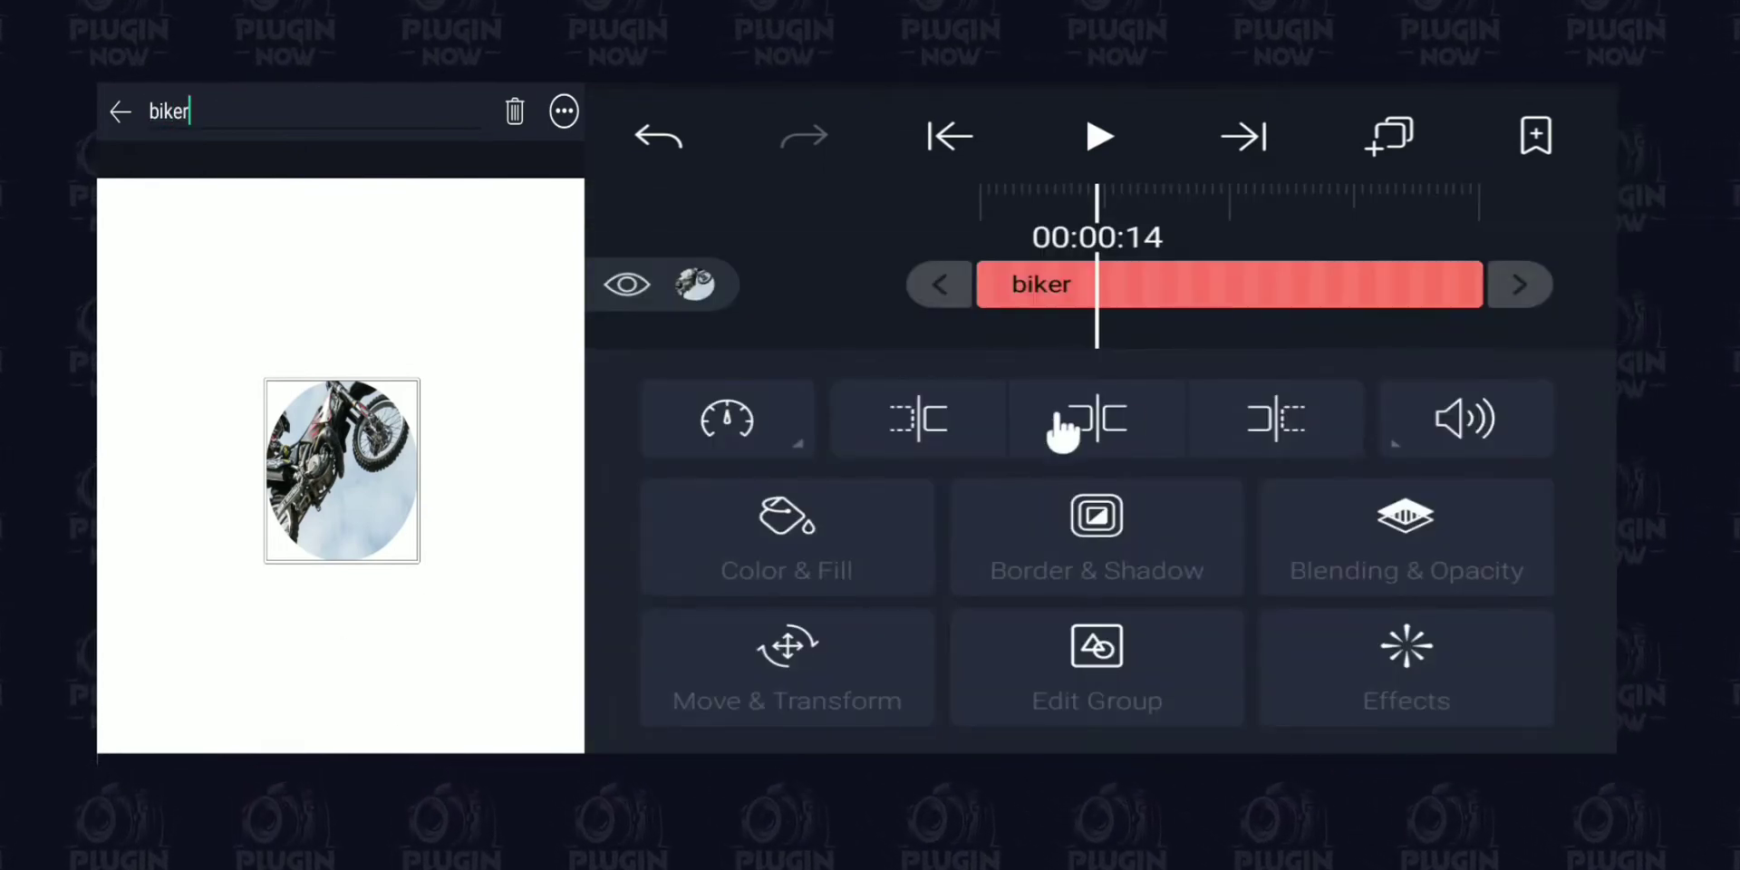
click(808, 231)
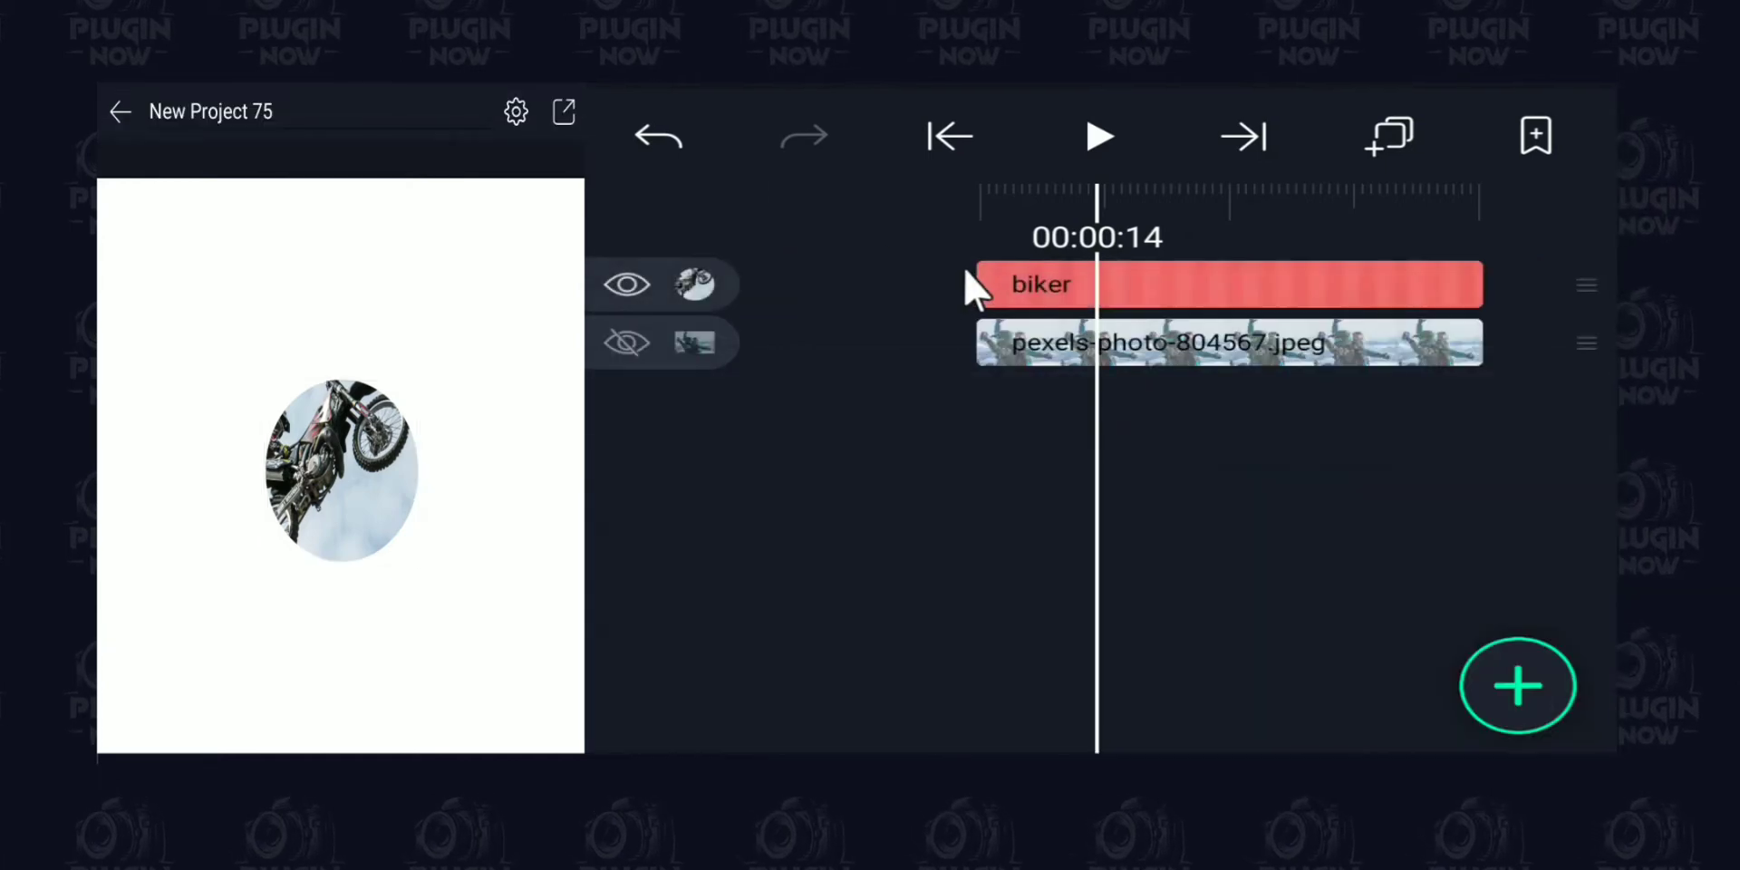
Step: Inspect Circle 1 and the photo inside the biker group, then return to the project level
click(1033, 276)
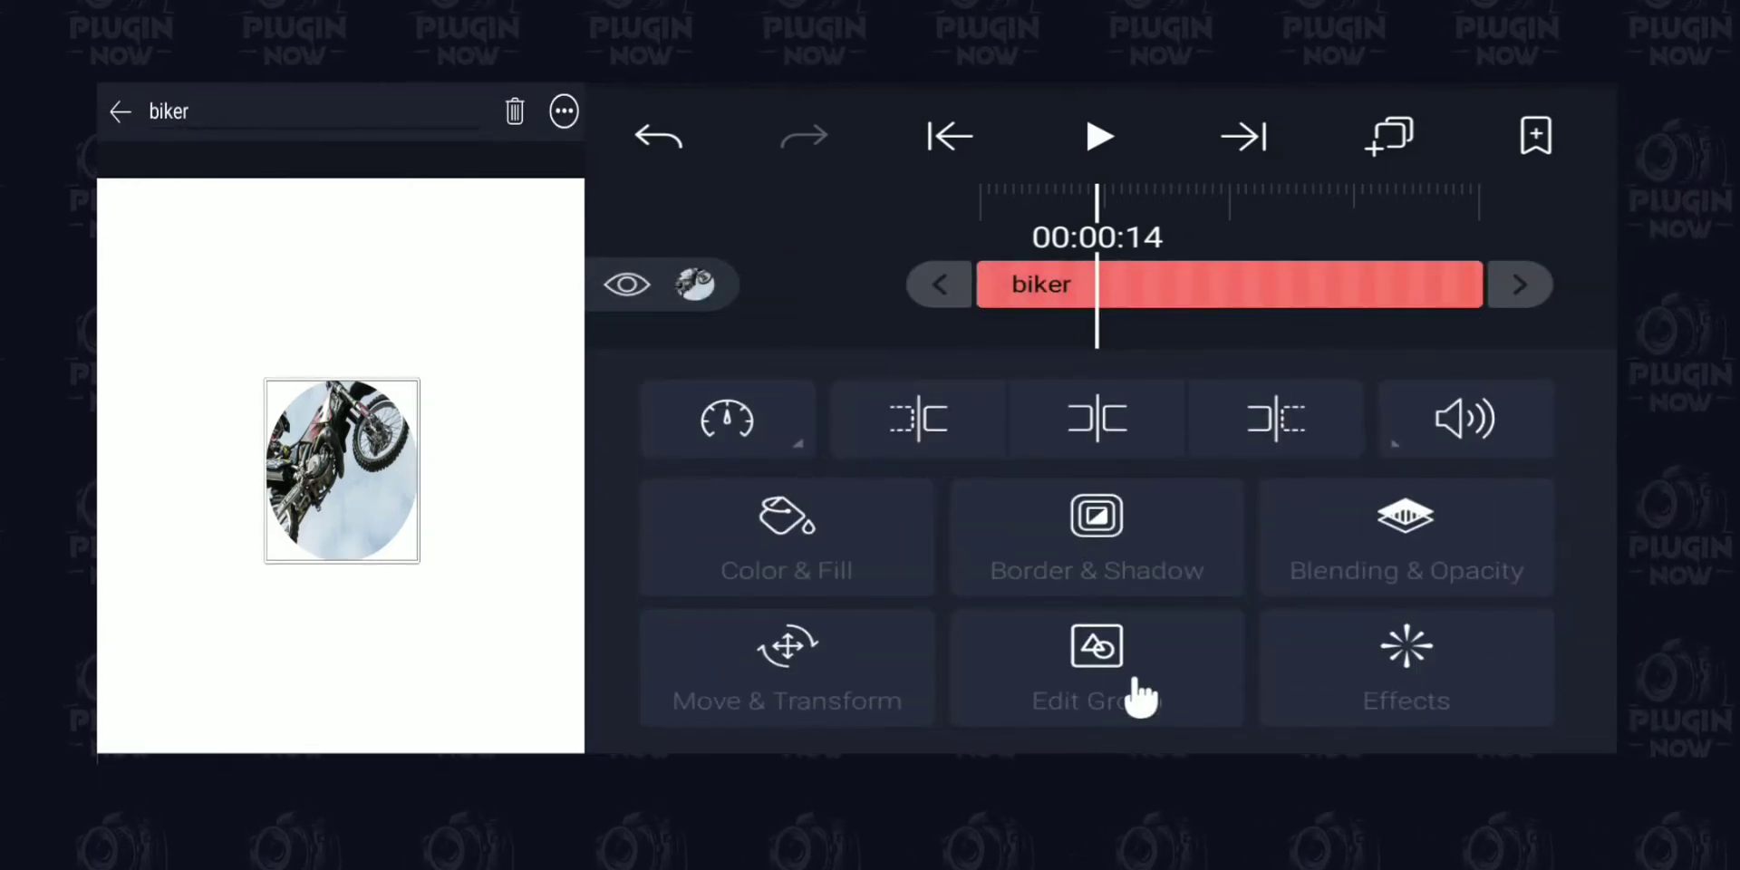
click(1085, 665)
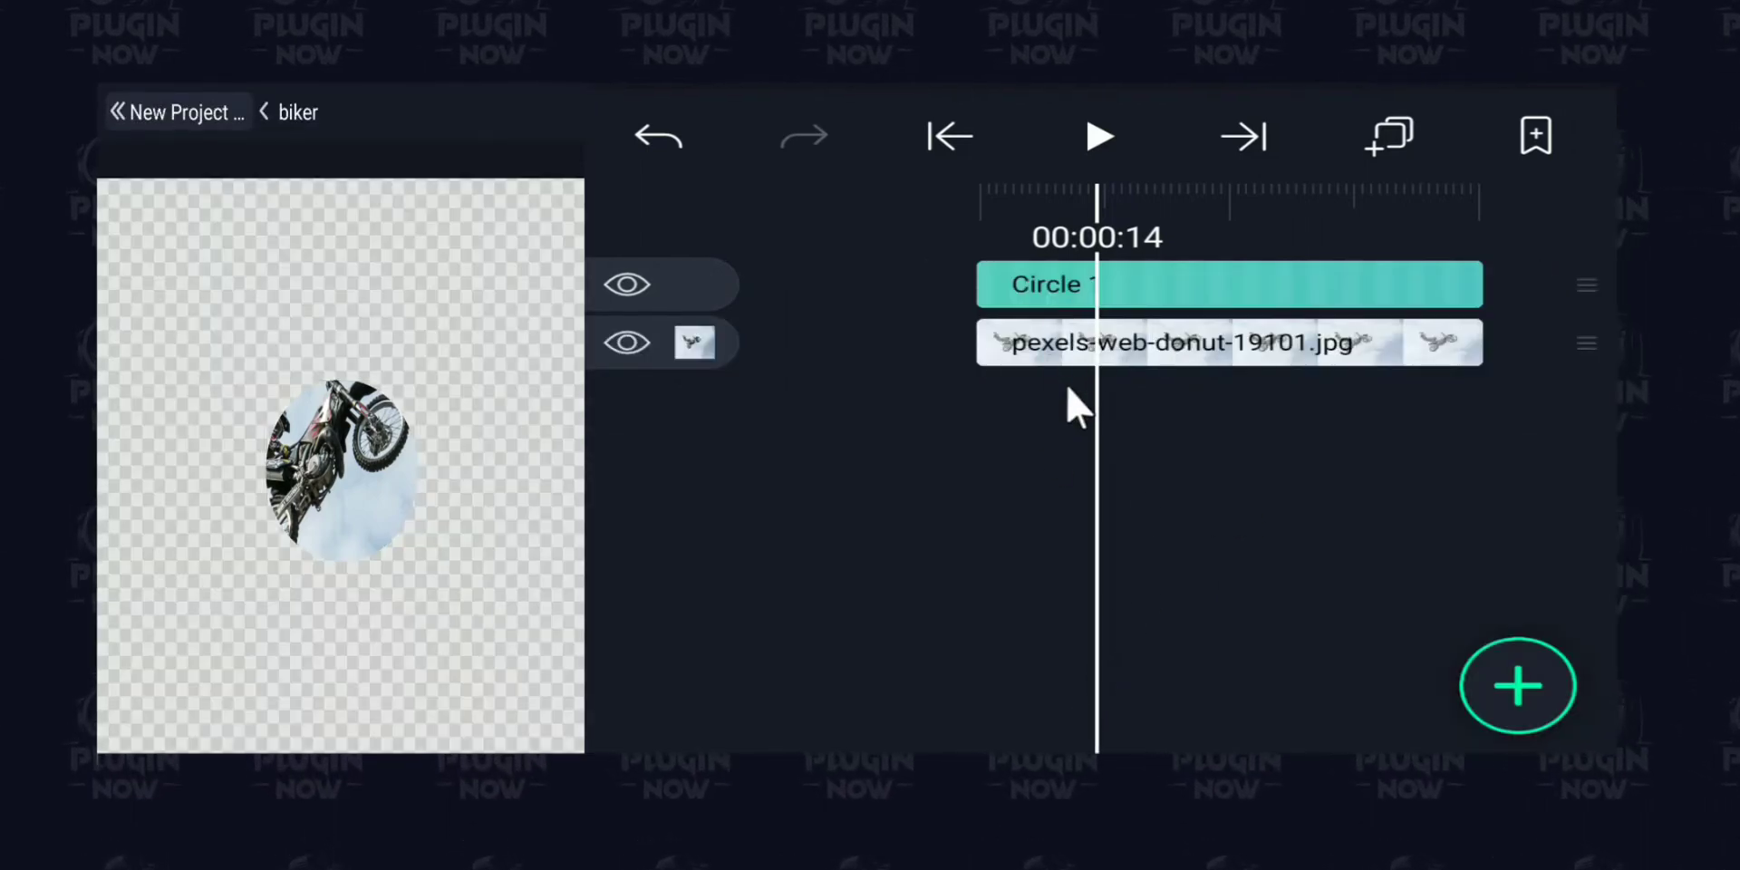
click(124, 111)
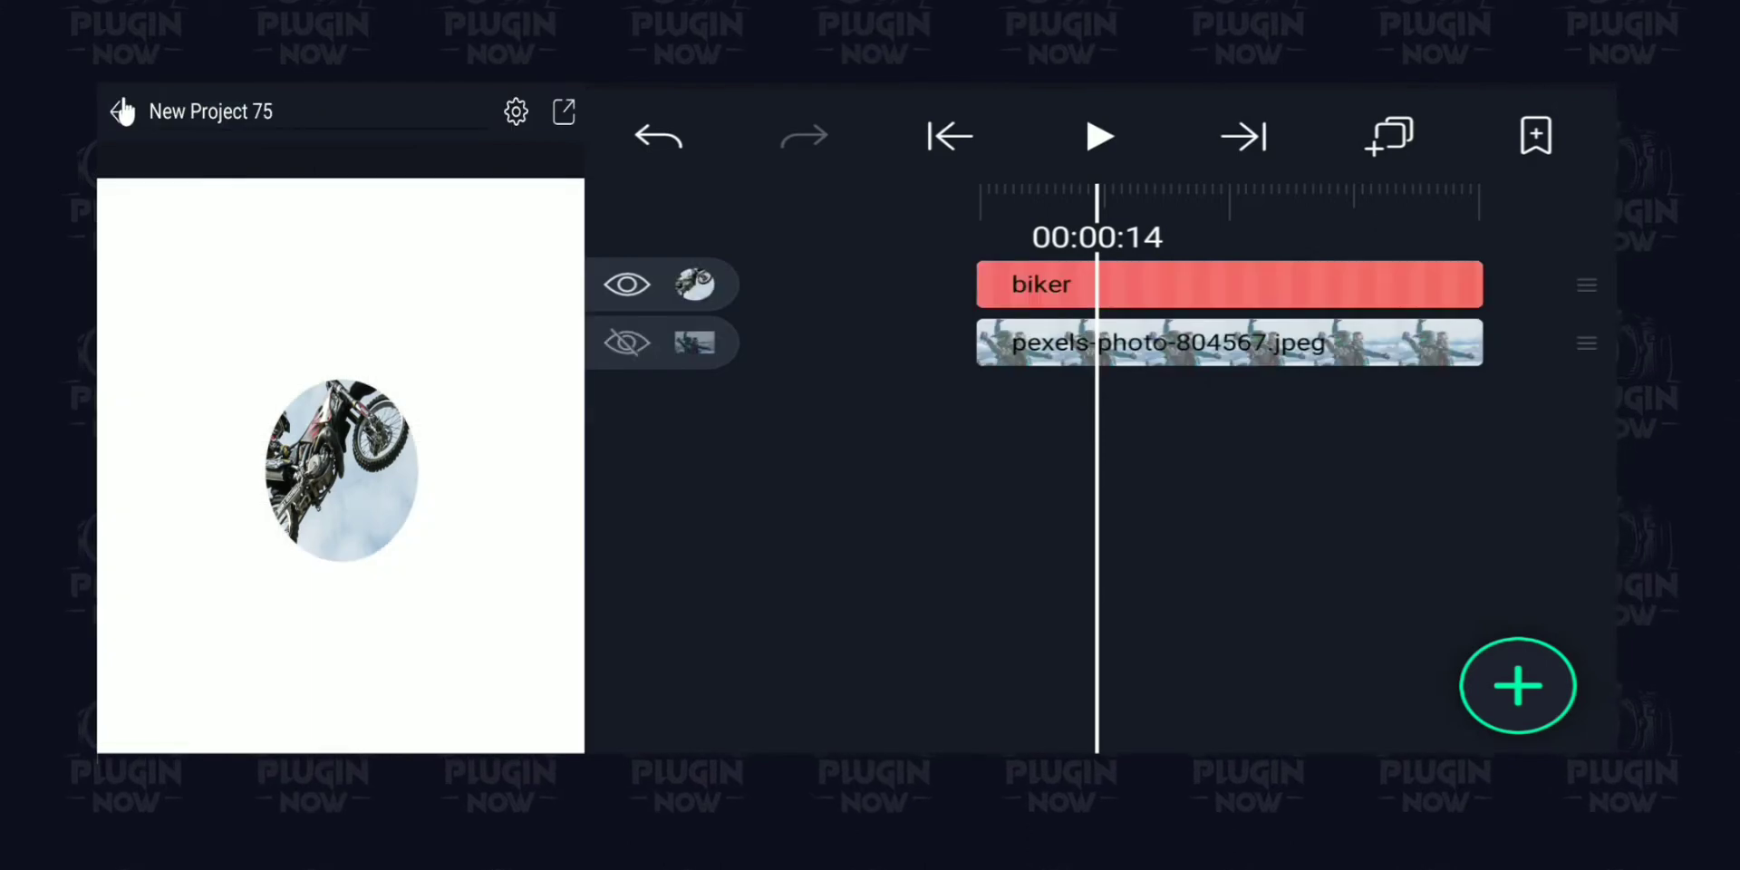
drag(1139, 232, 1356, 195)
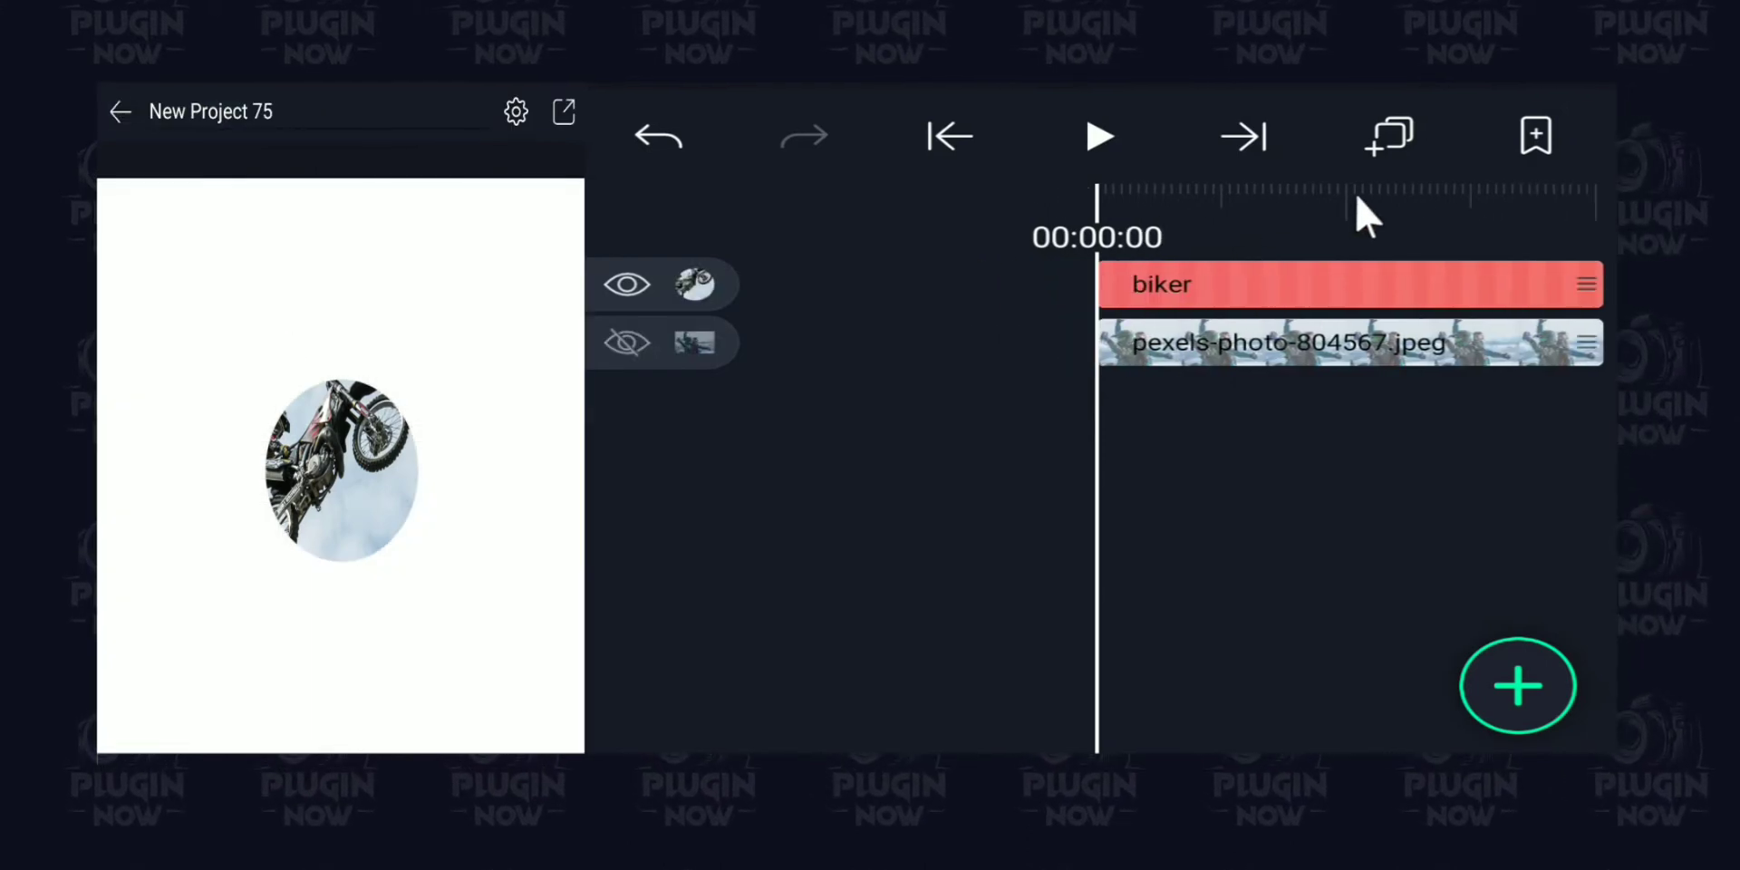
Step: Move the biker group to the upper left (155.92, 368.46) and keyframe its starting position
click(1165, 279)
mouse_move(357, 509)
mouse_down()
mouse_move(519, 518)
mouse_move(189, 542)
mouse_move(419, 483)
mouse_move(272, 516)
mouse_move(399, 513)
mouse_move(294, 509)
mouse_move(326, 504)
mouse_move(330, 524)
mouse_up()
click(827, 692)
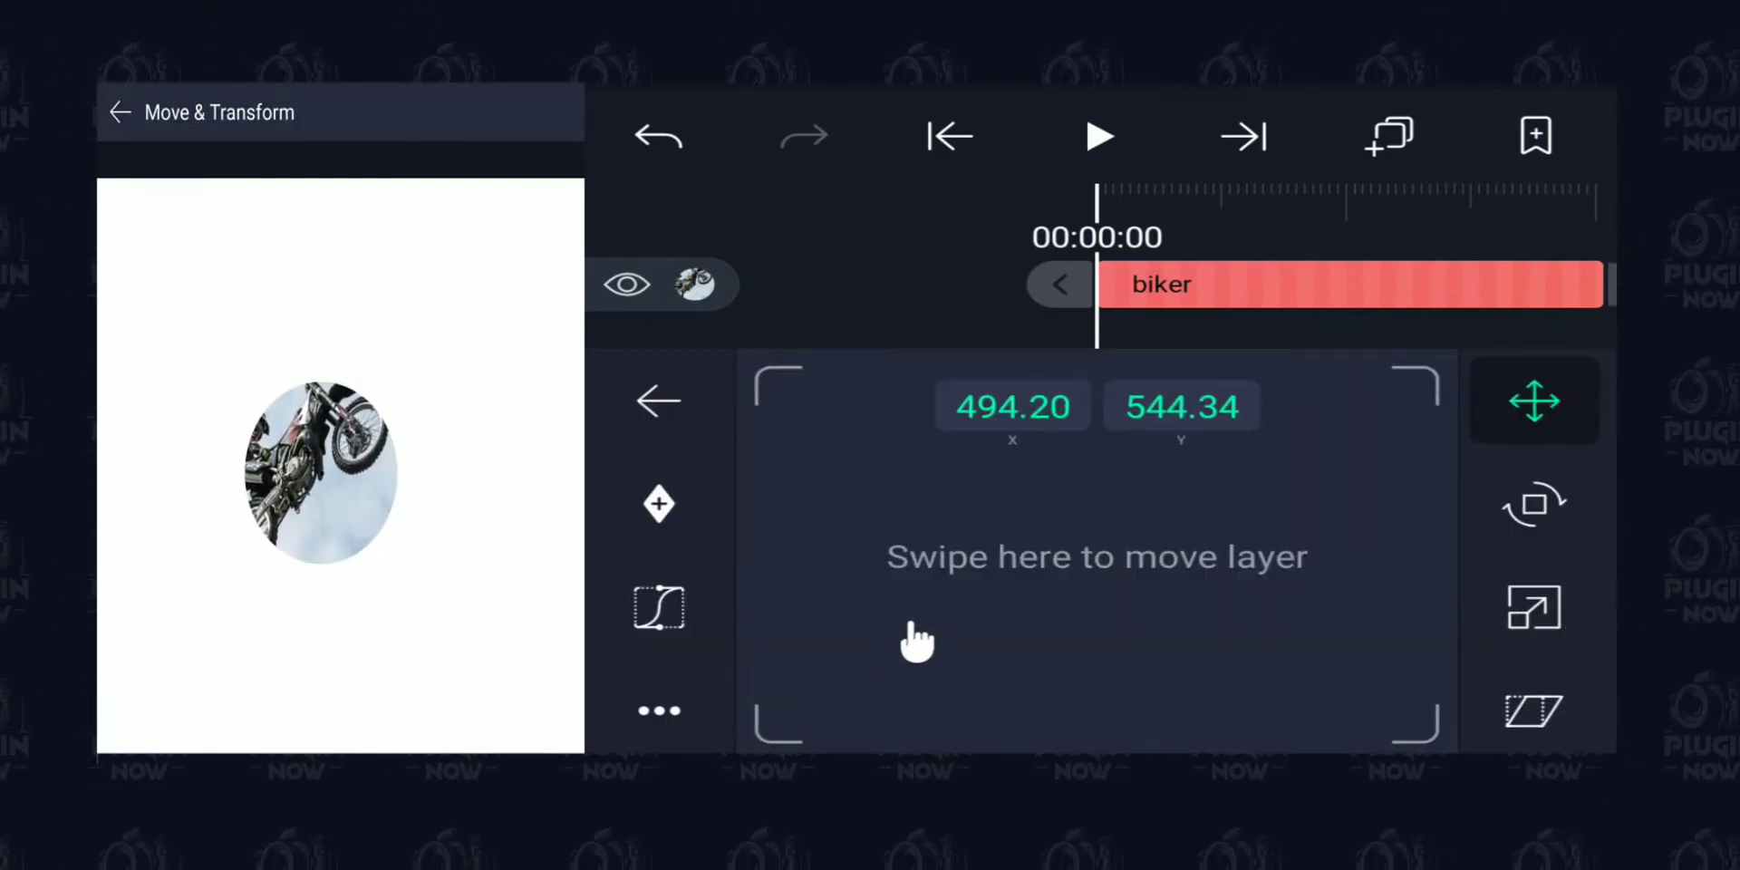
drag(1188, 547, 1037, 505)
drag(1200, 540, 1145, 508)
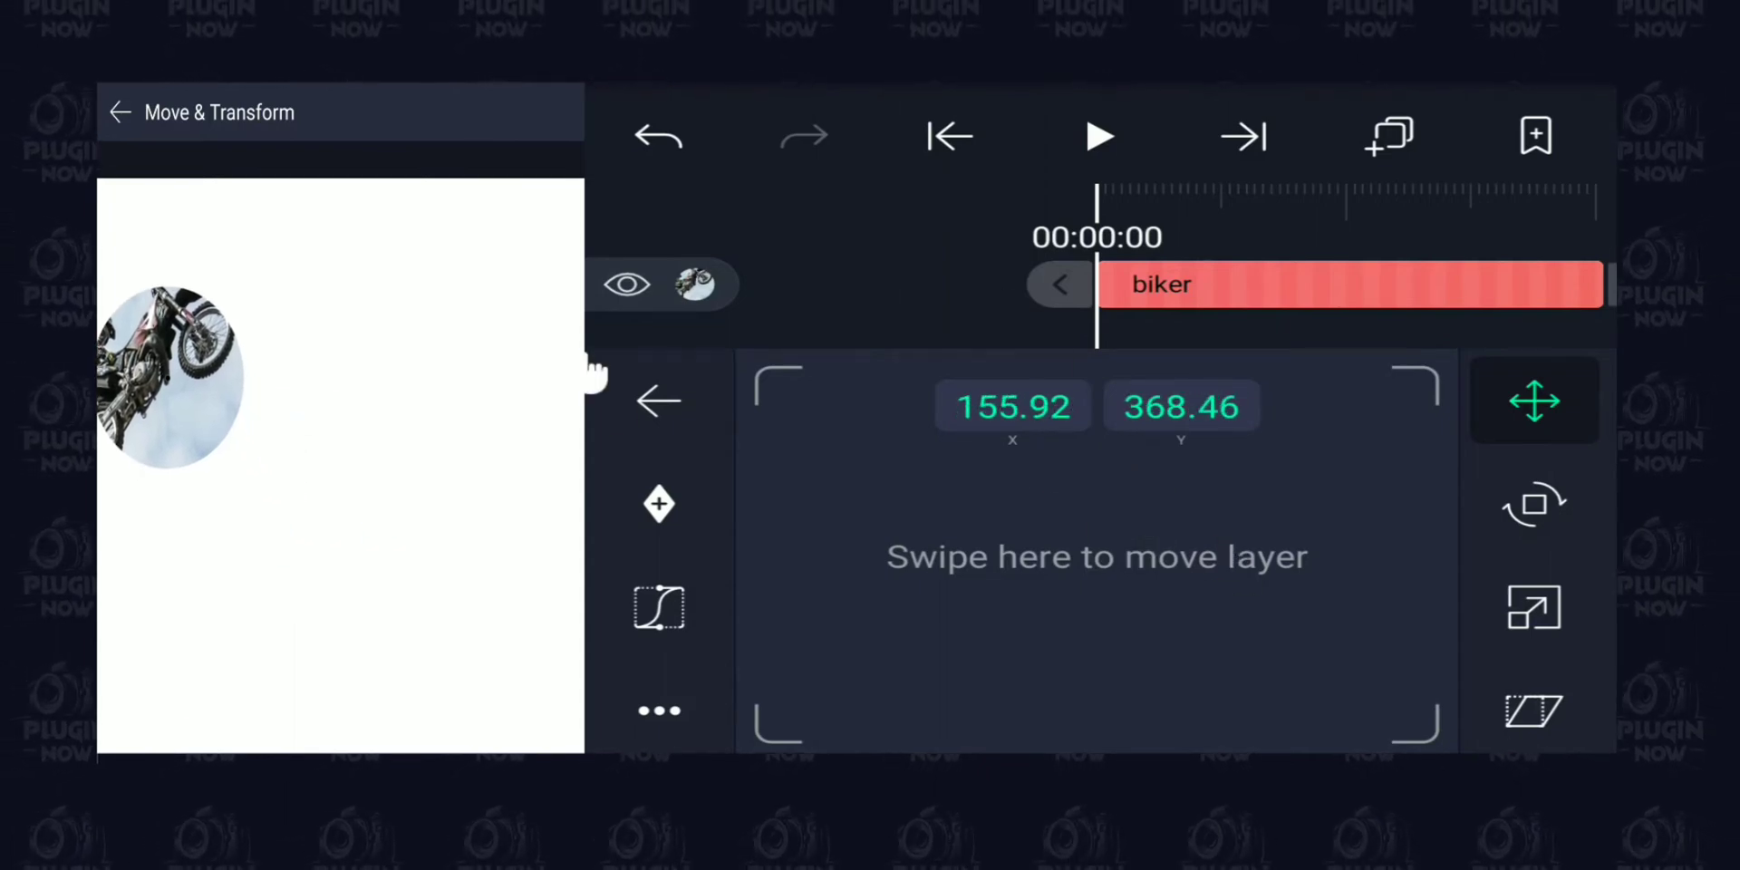
click(655, 522)
Step: At 00:01:04, keyframe the biker group at the lower right (780.94, 661.70)
drag(1395, 227, 1090, 228)
click(659, 504)
drag(916, 524, 1196, 521)
drag(746, 574, 1052, 664)
drag(1045, 602, 1106, 727)
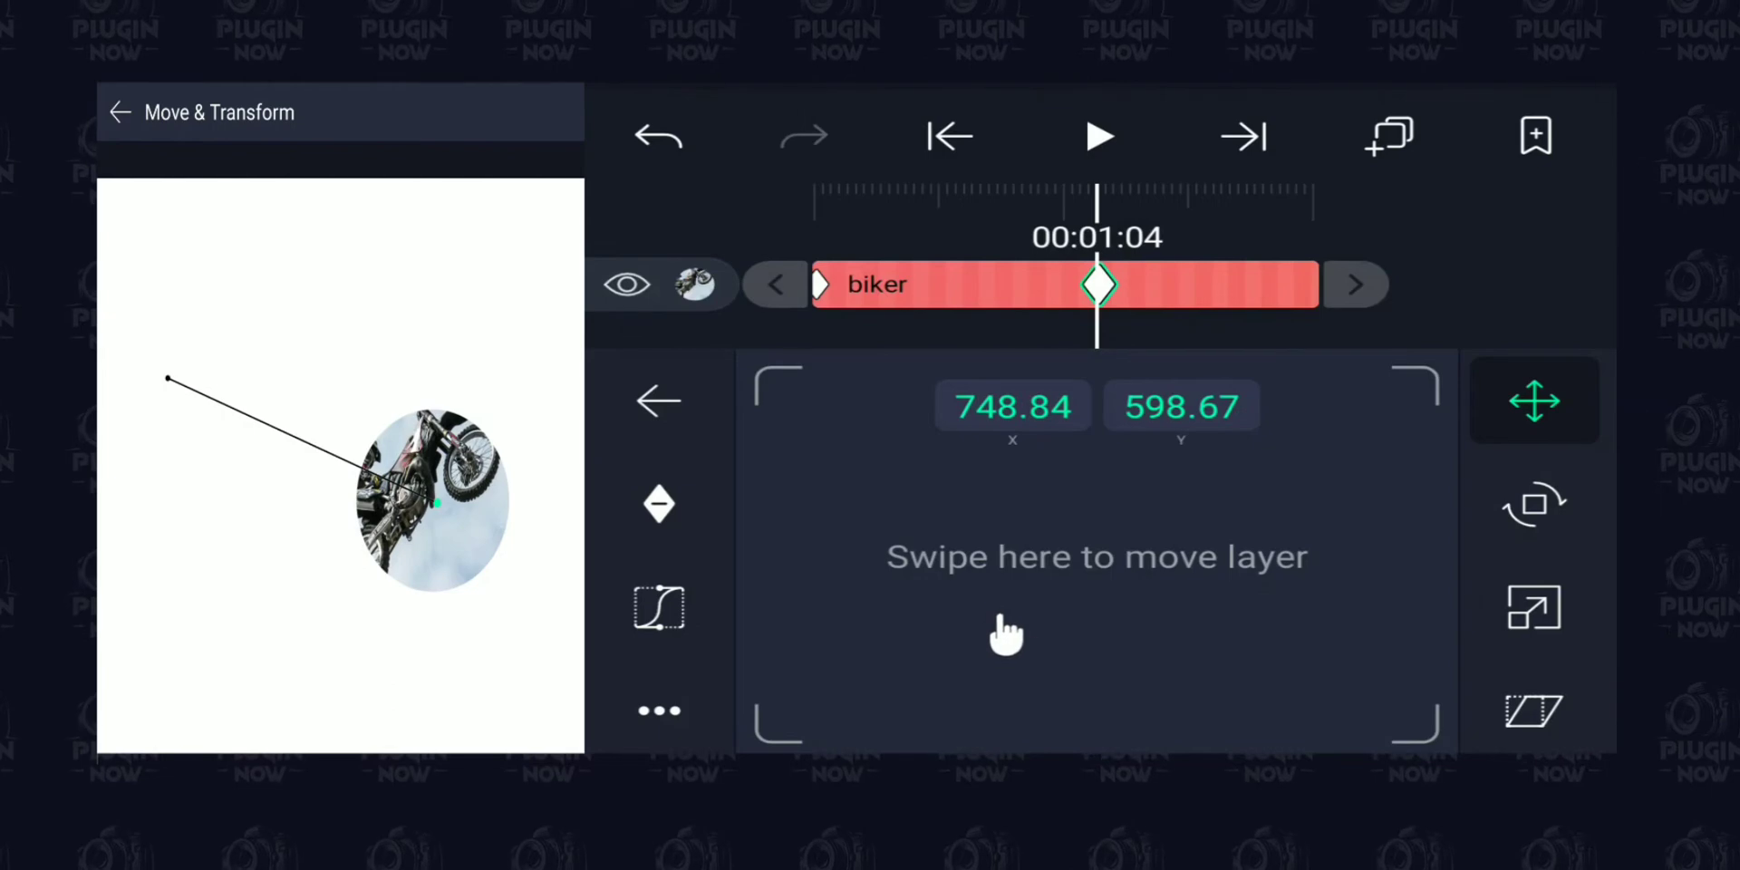
drag(1004, 632, 1029, 680)
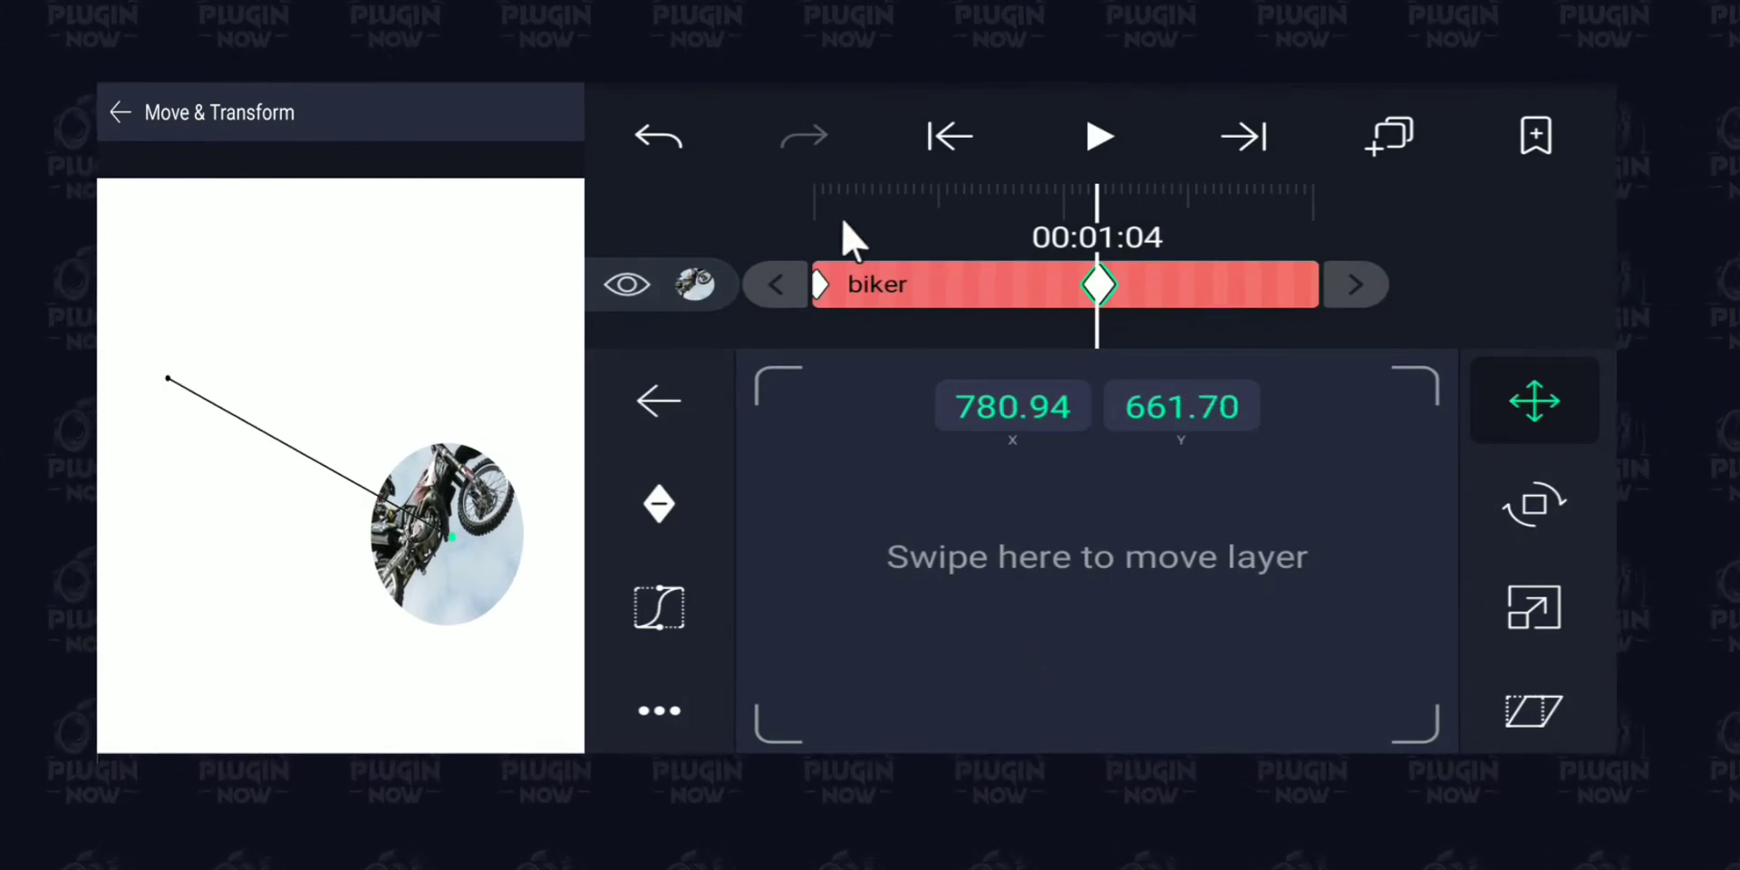
click(843, 220)
drag(903, 221, 1104, 161)
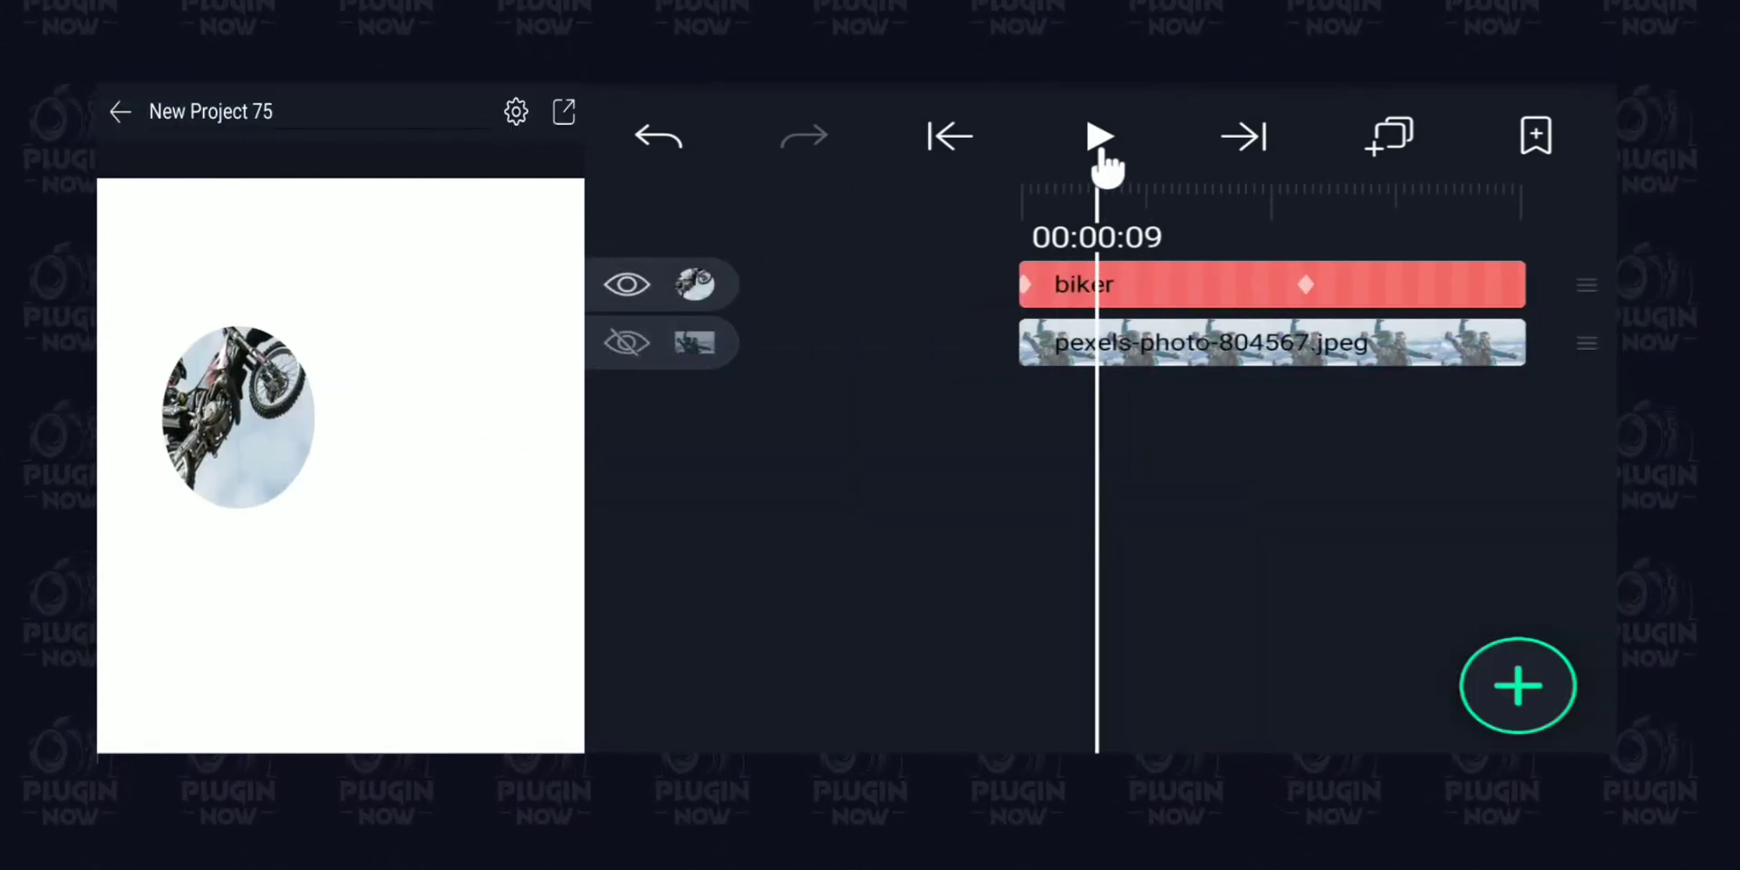
Step: Preview the motion, then shrink the biker group's scale to 151px
click(1099, 141)
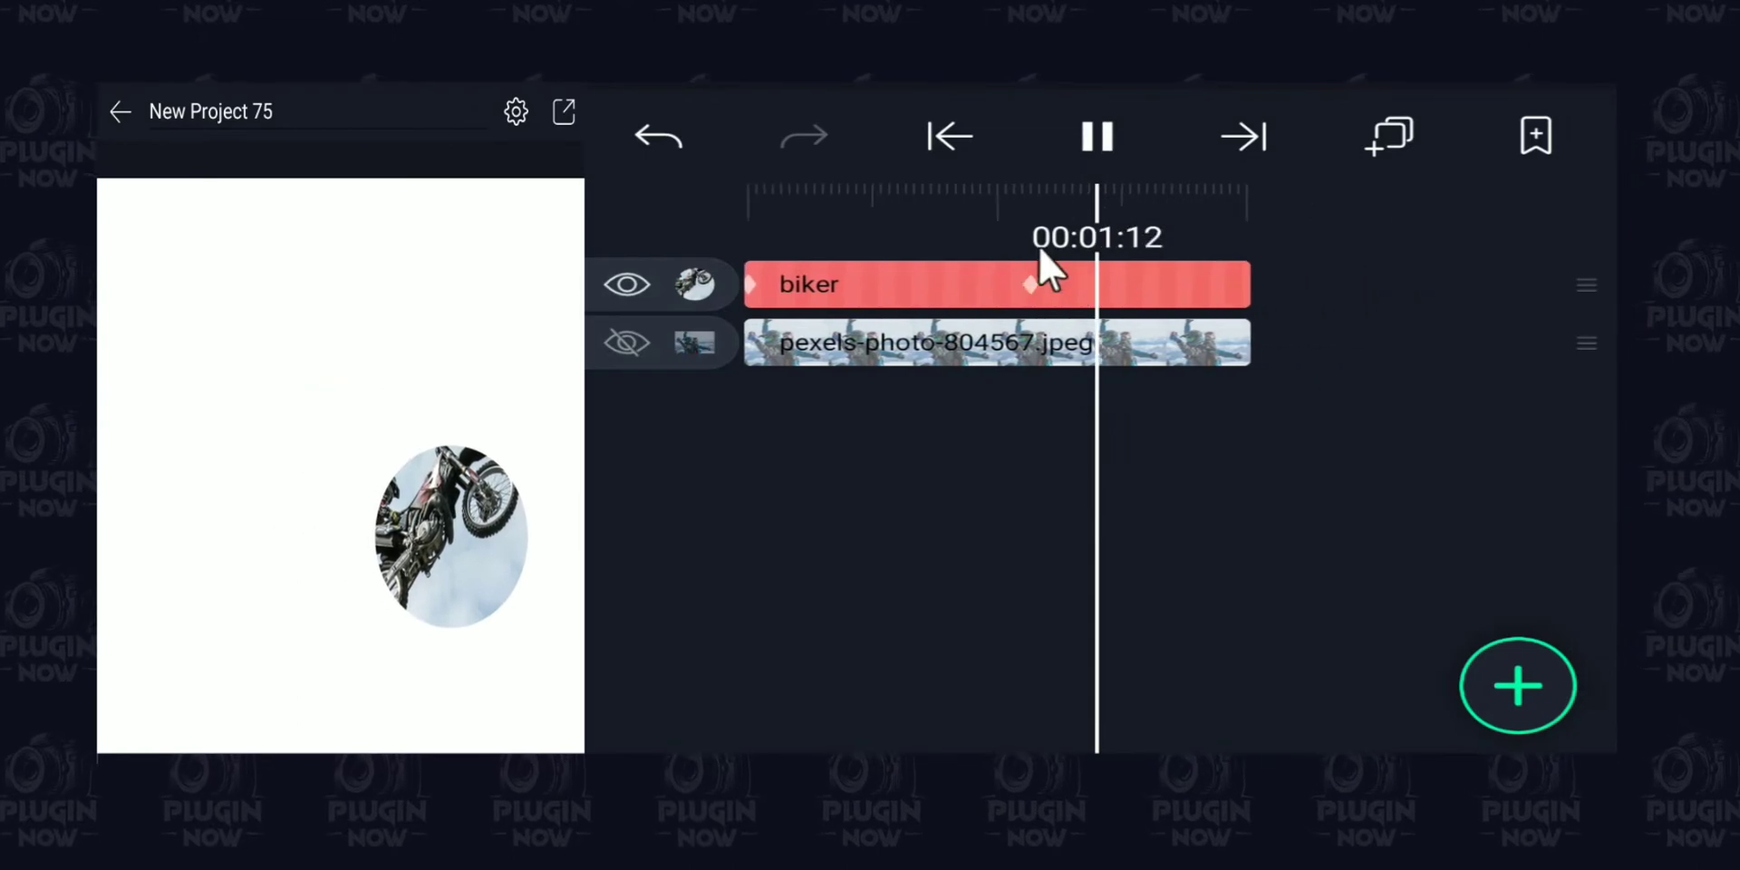
drag(951, 253, 1527, 286)
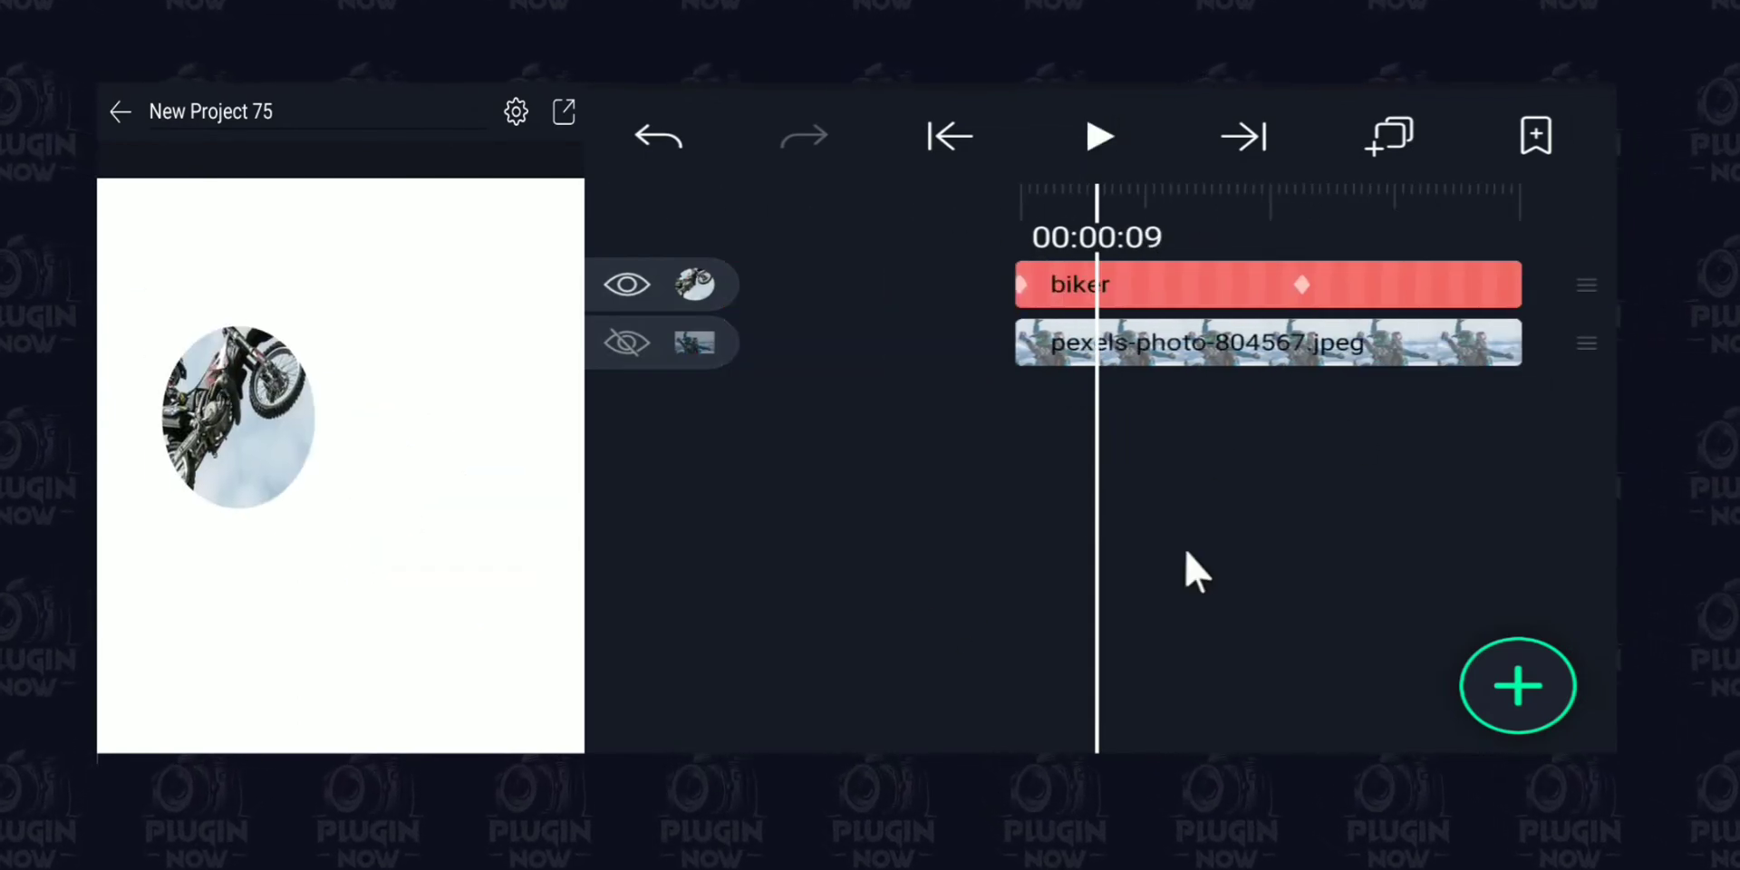
click(1113, 292)
click(793, 648)
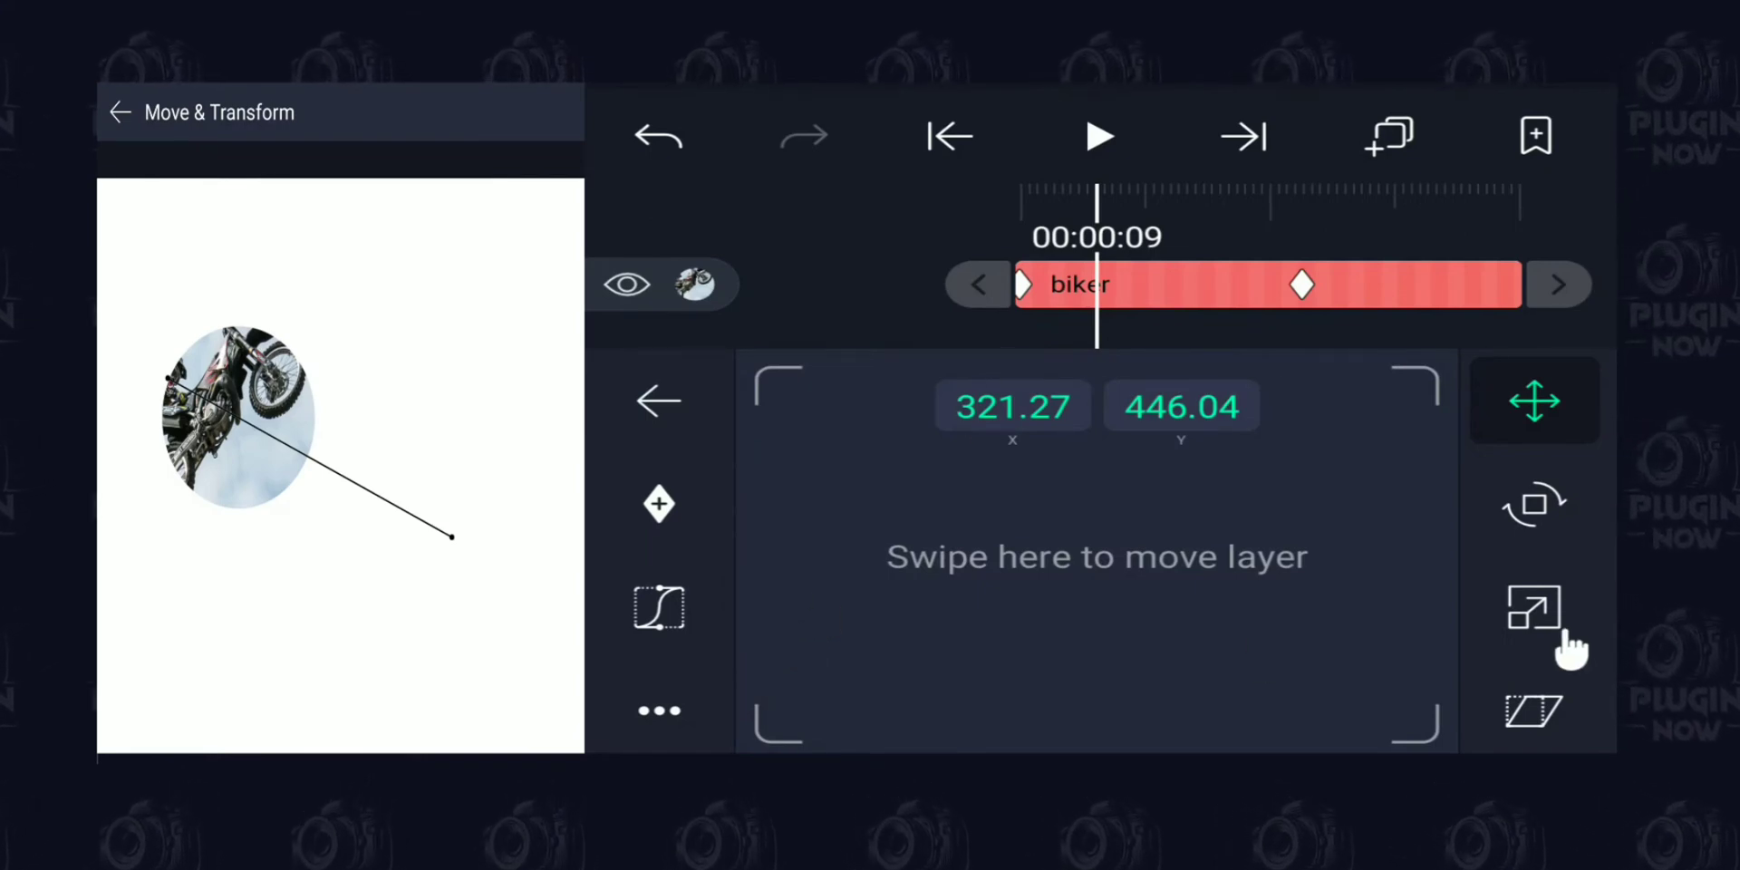
click(1534, 607)
drag(1287, 616, 1091, 614)
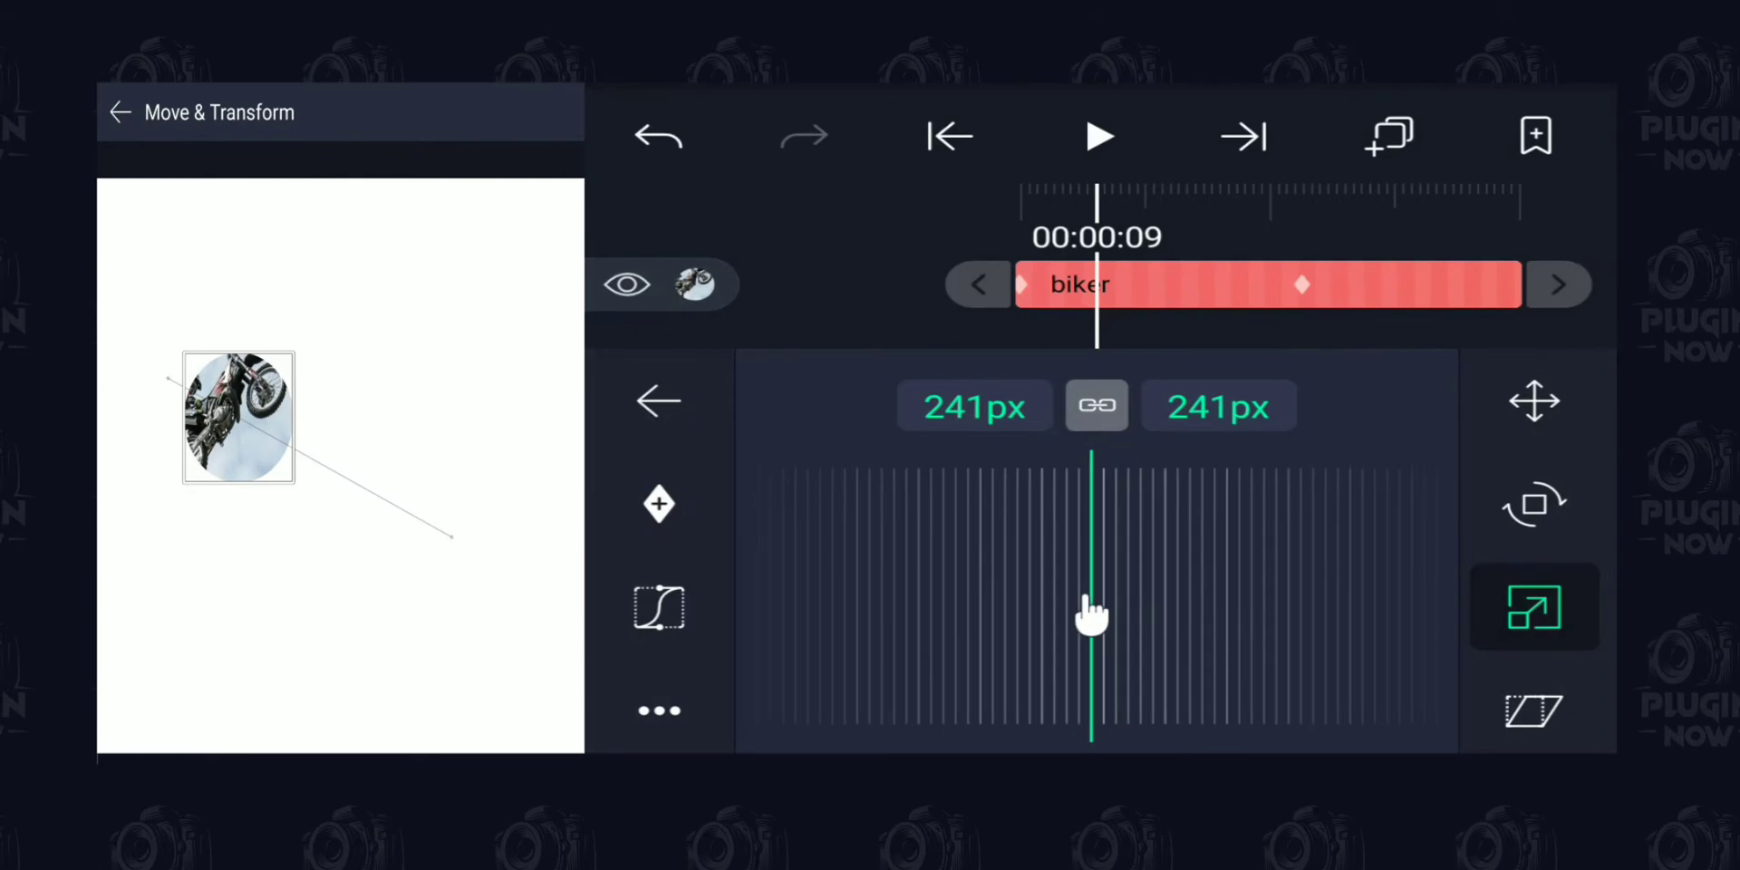
drag(1215, 610, 1128, 605)
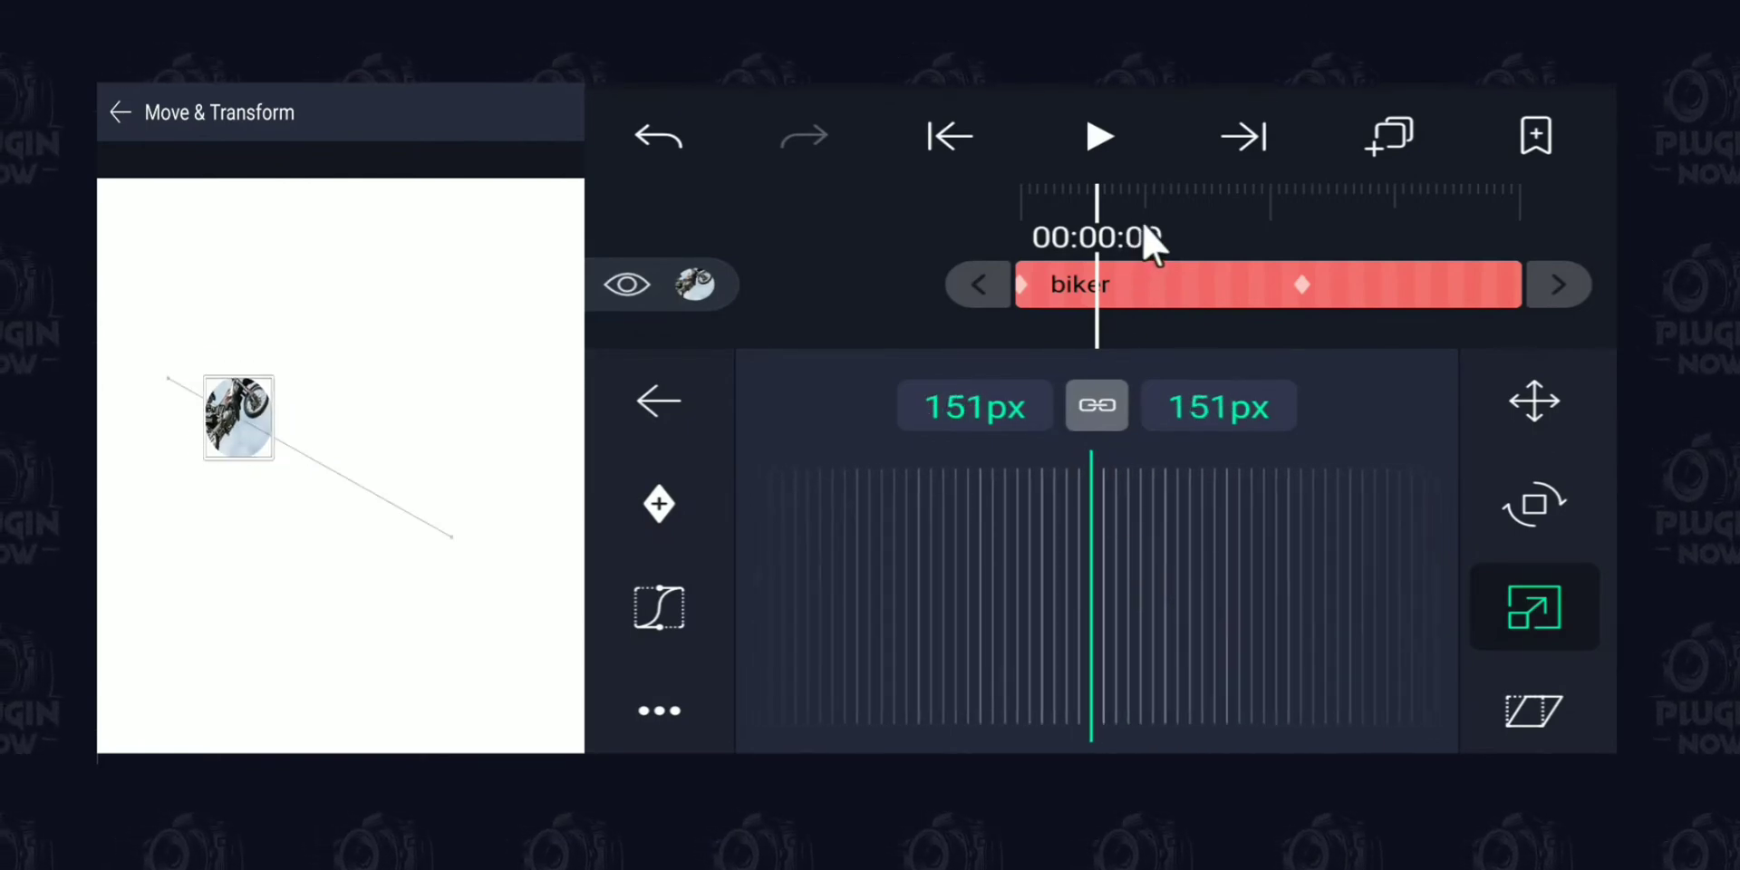
Step: Keyframe the scale at 151px at the start and 350px at 00:01:04
drag(1142, 221, 1290, 205)
click(659, 504)
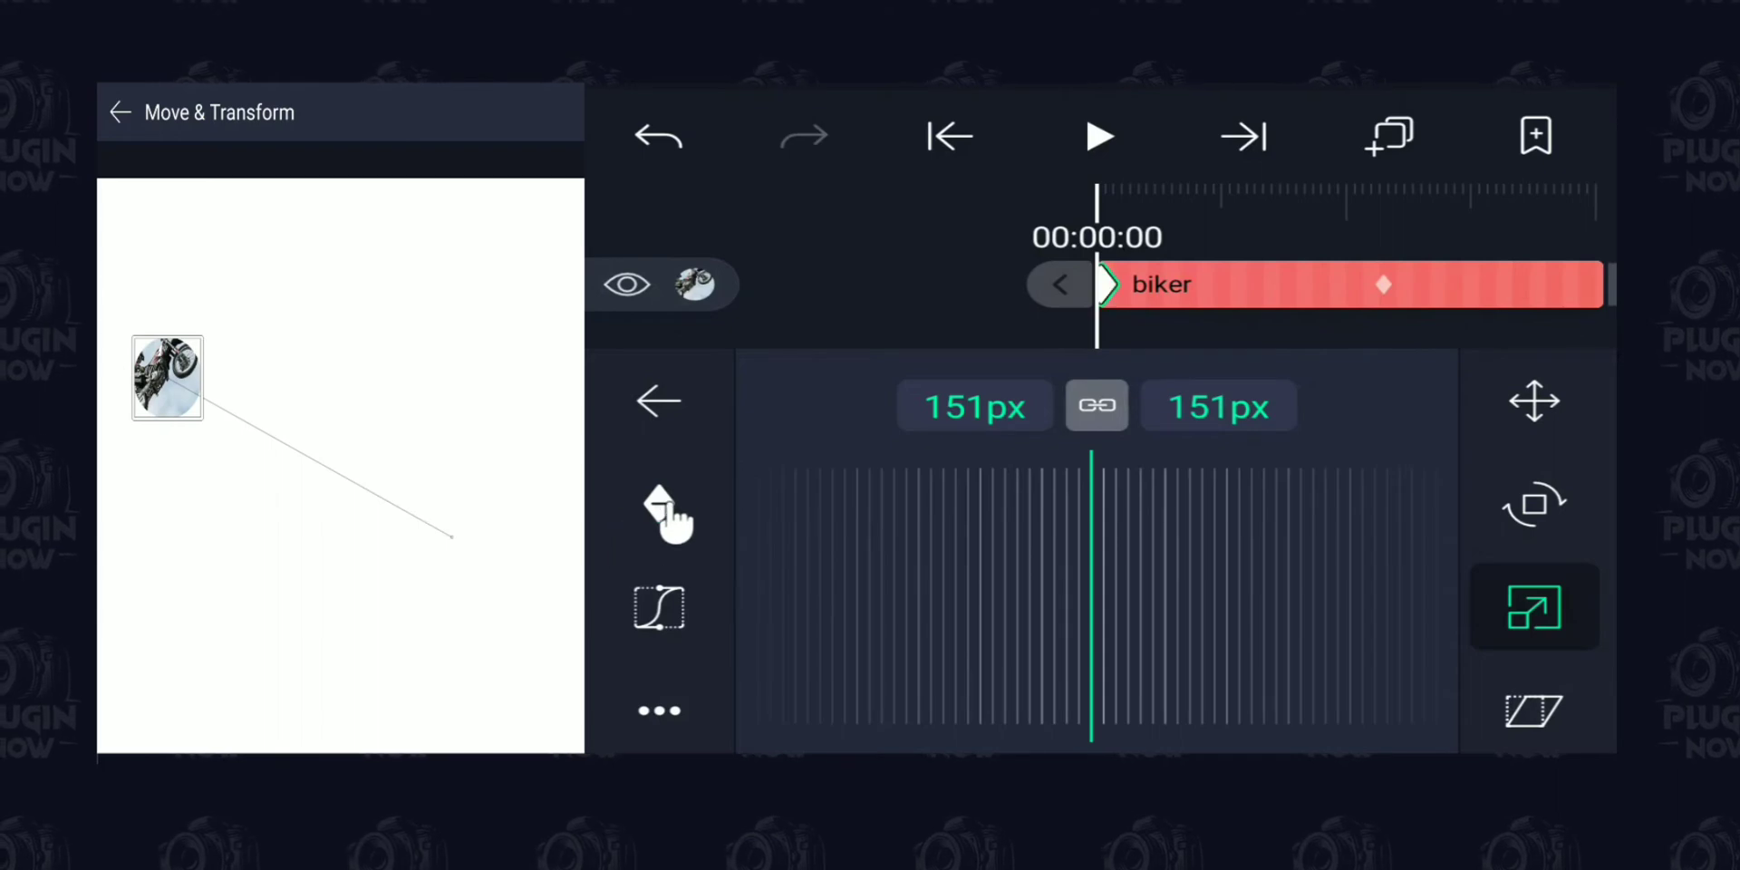
drag(1409, 208, 1065, 247)
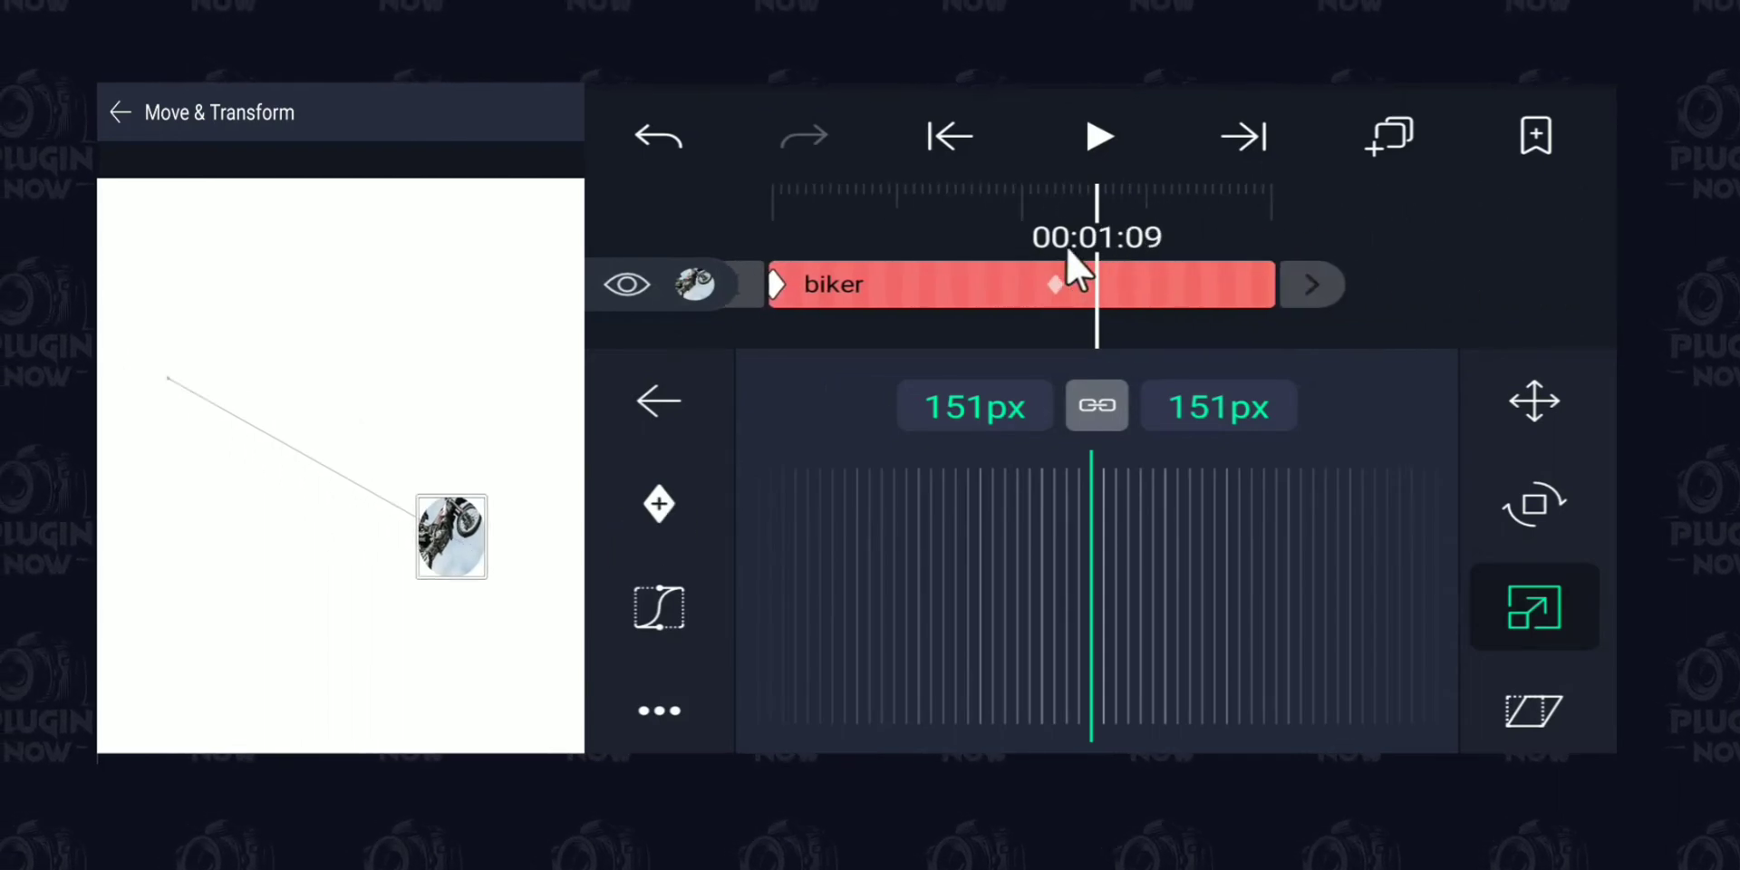
click(657, 506)
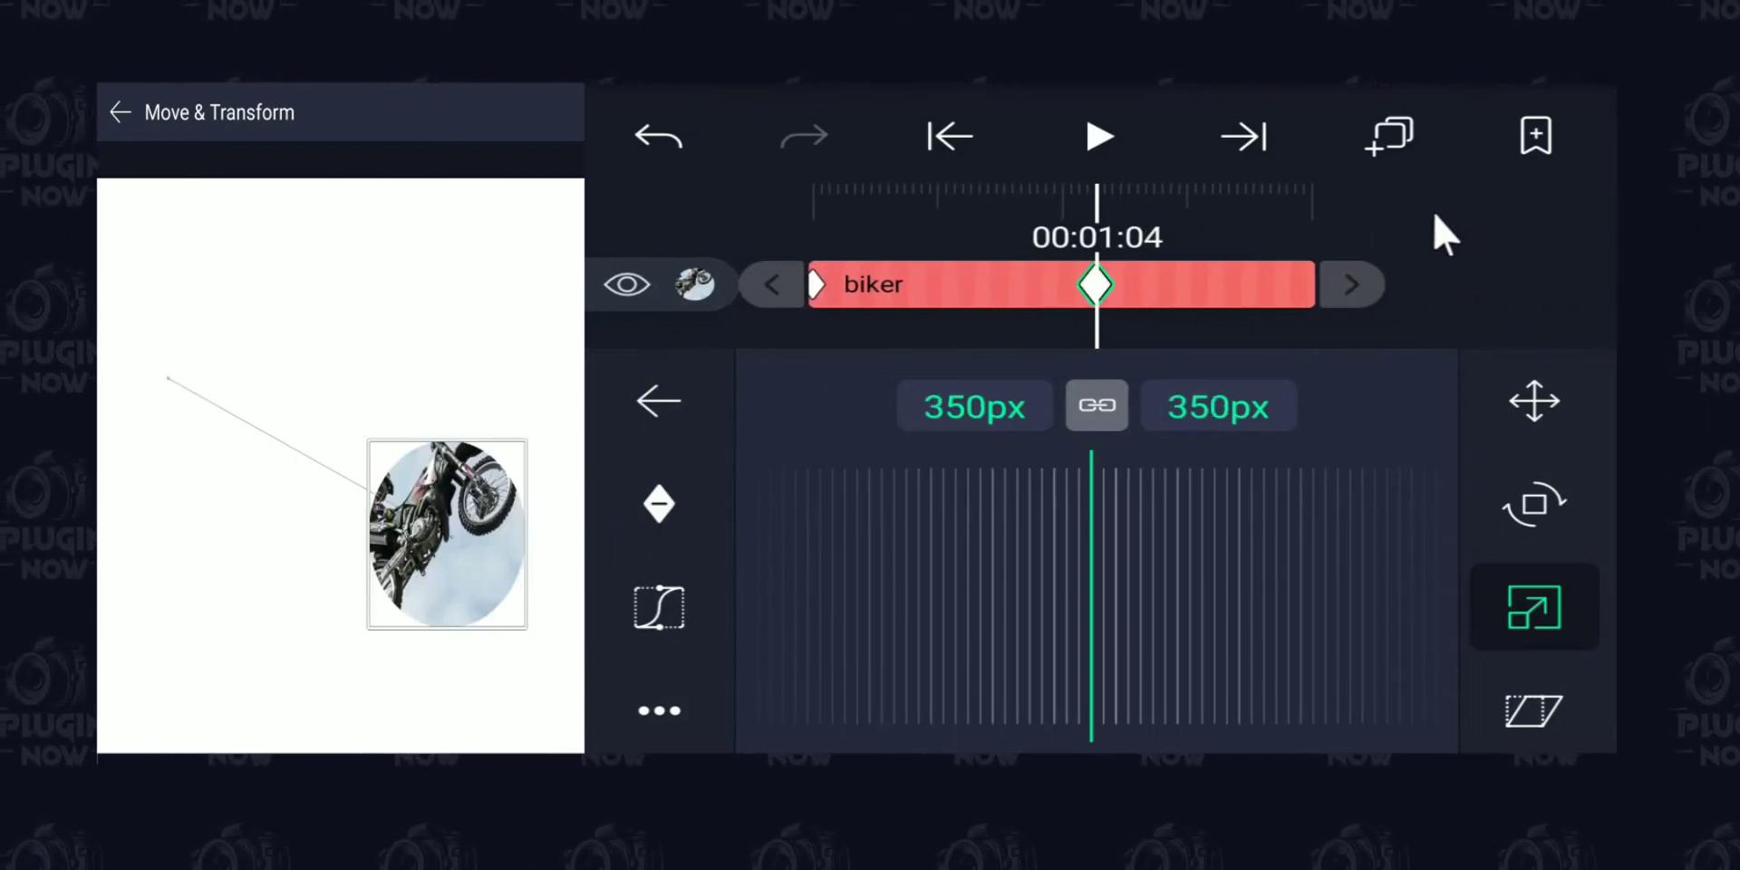
click(1433, 210)
drag(1022, 399, 1436, 237)
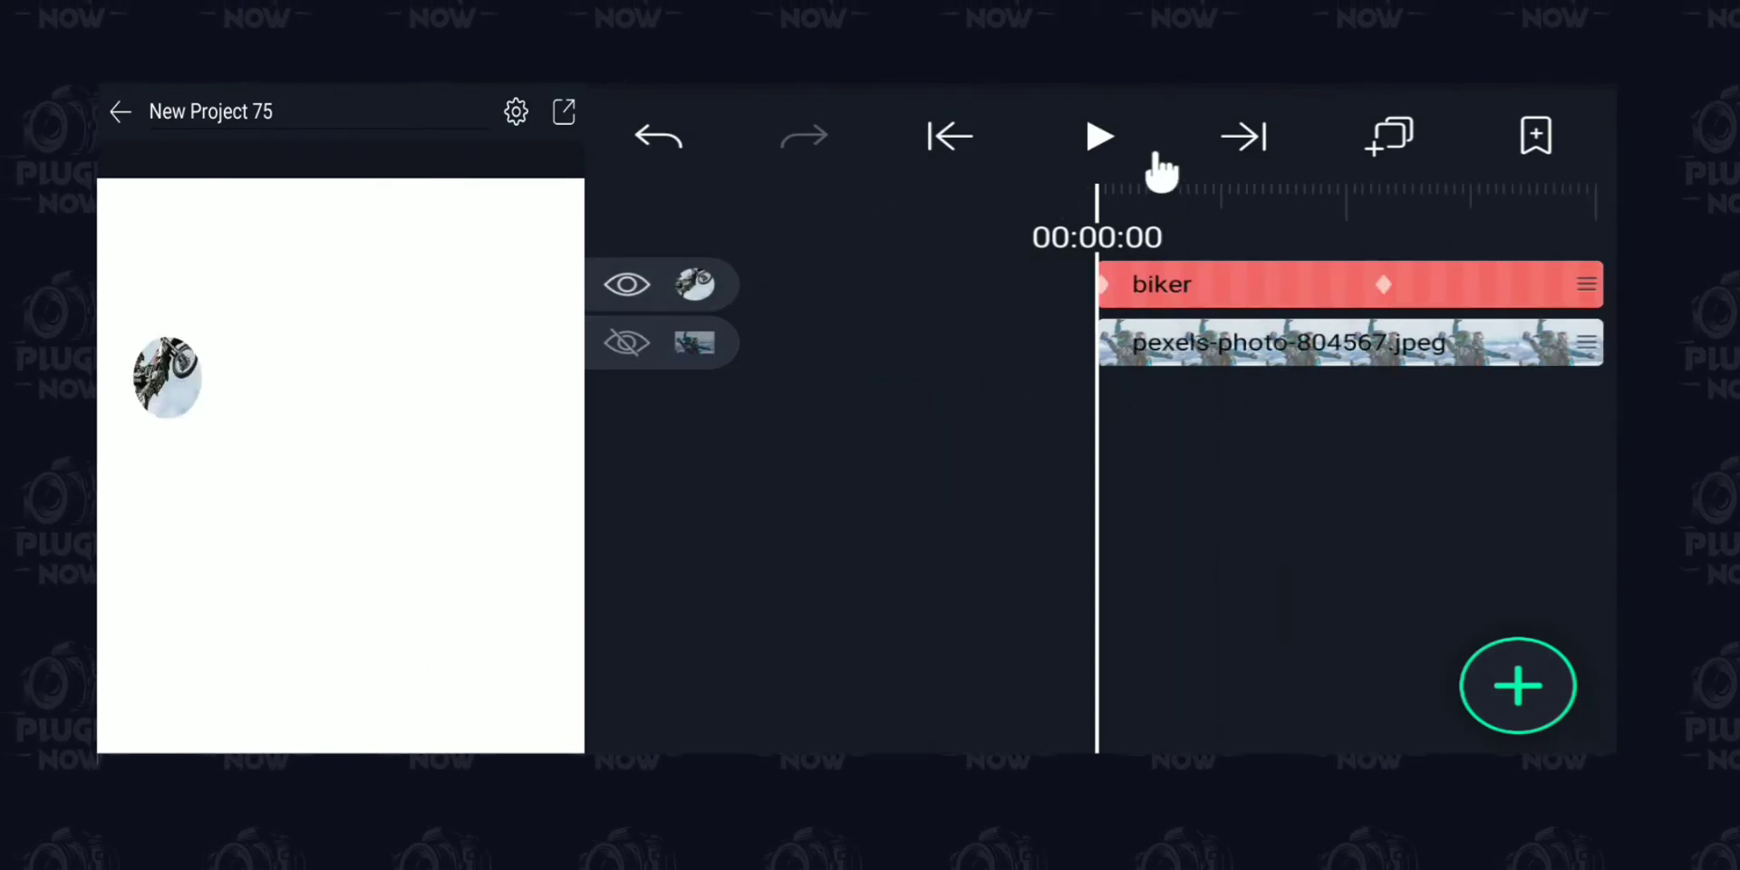
Step: Preview the animation, then undo it until the plain biker photo layer returns
click(1098, 136)
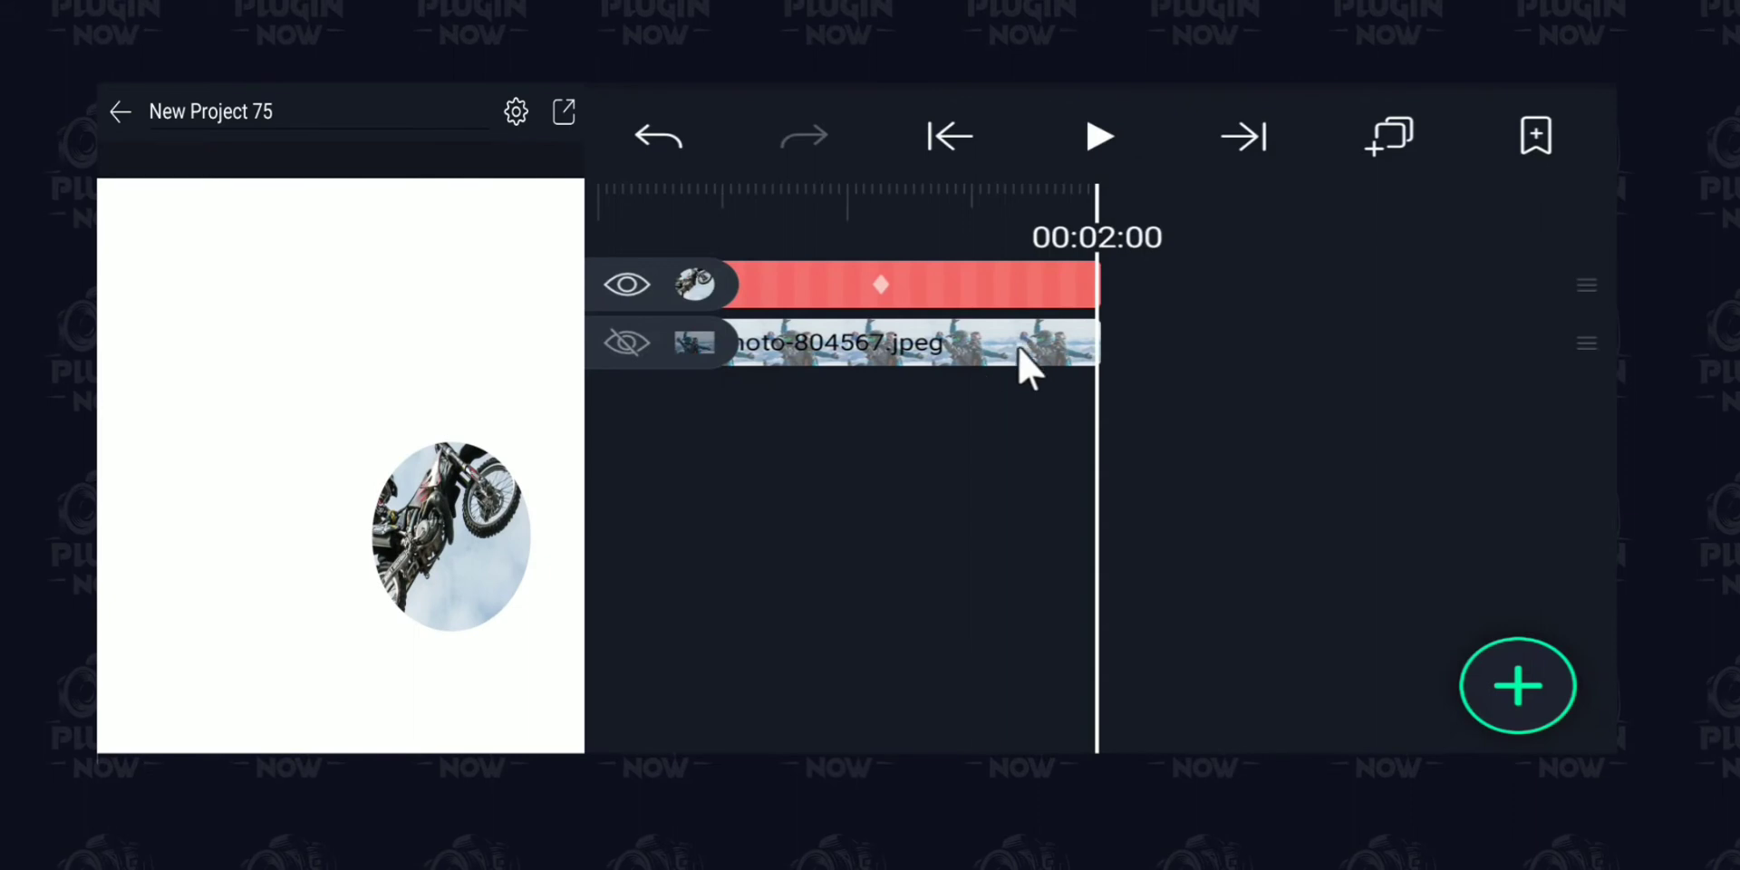
click(659, 136)
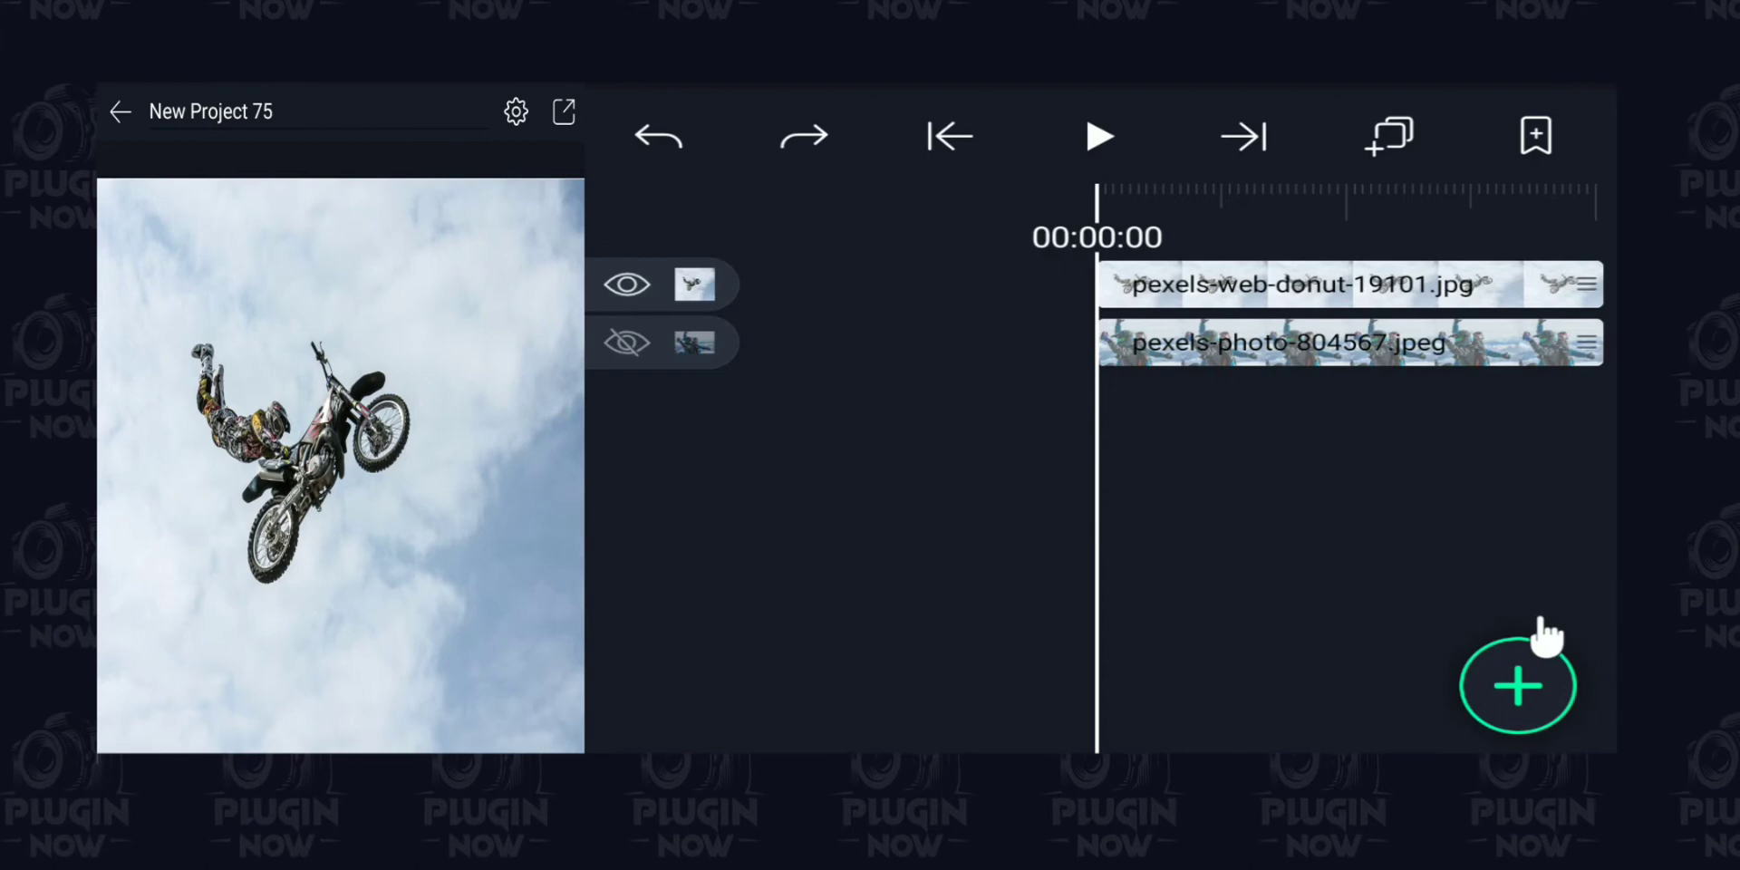
click(1515, 689)
Step: Add a new circle shape and scale it to 410px over the biker photo
click(1406, 650)
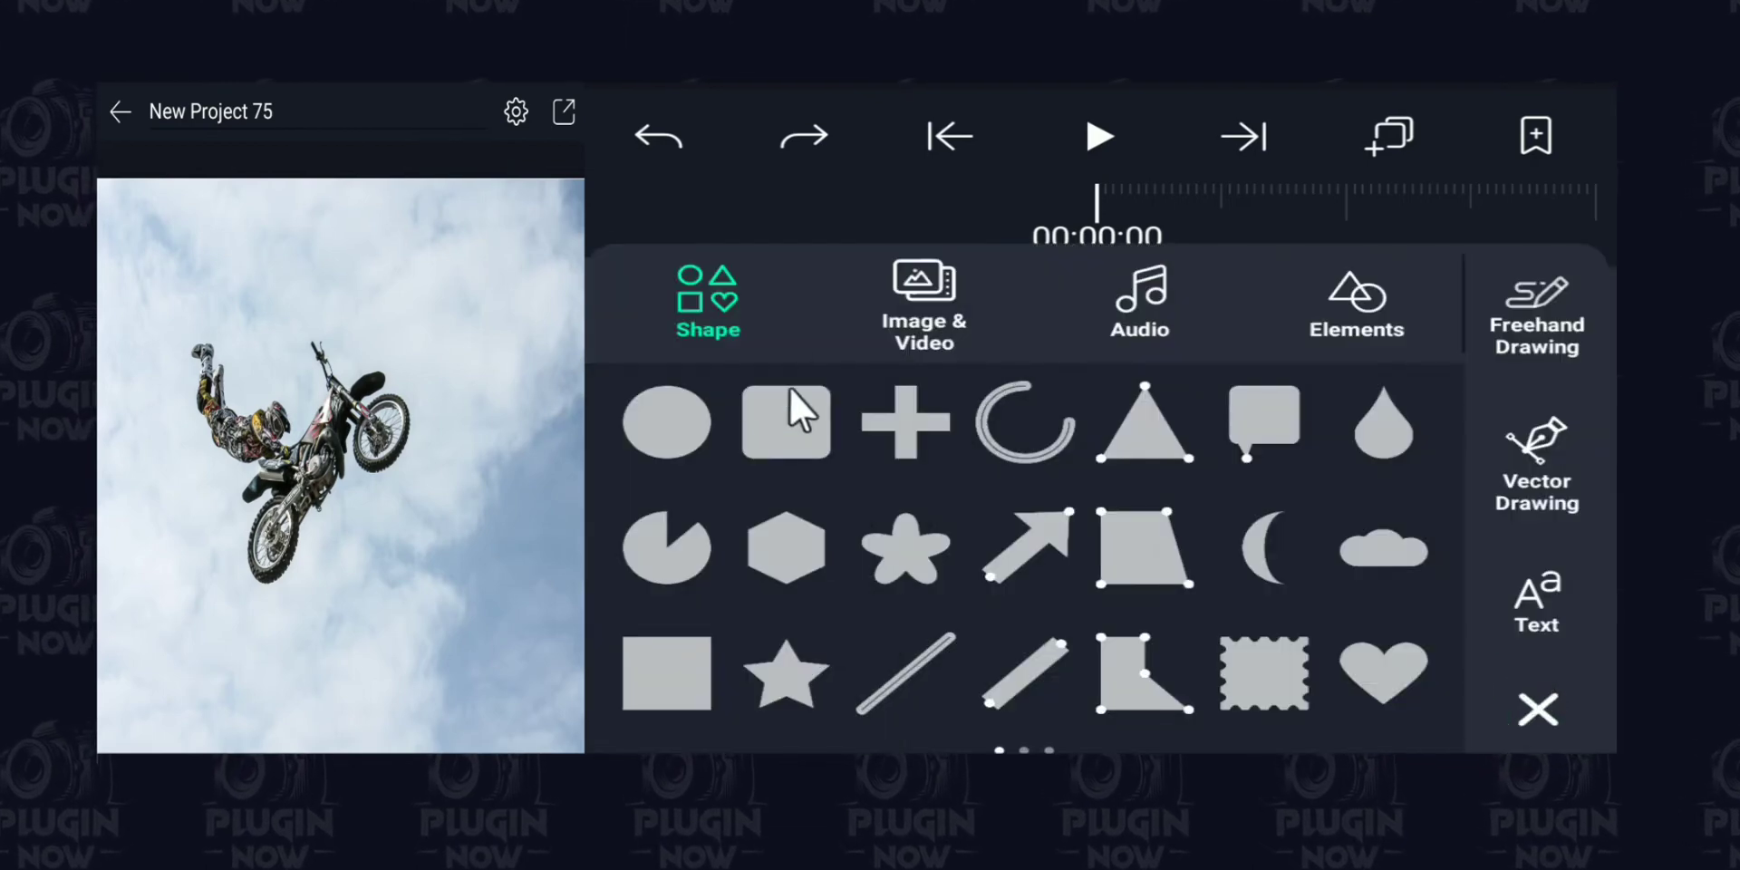
click(656, 432)
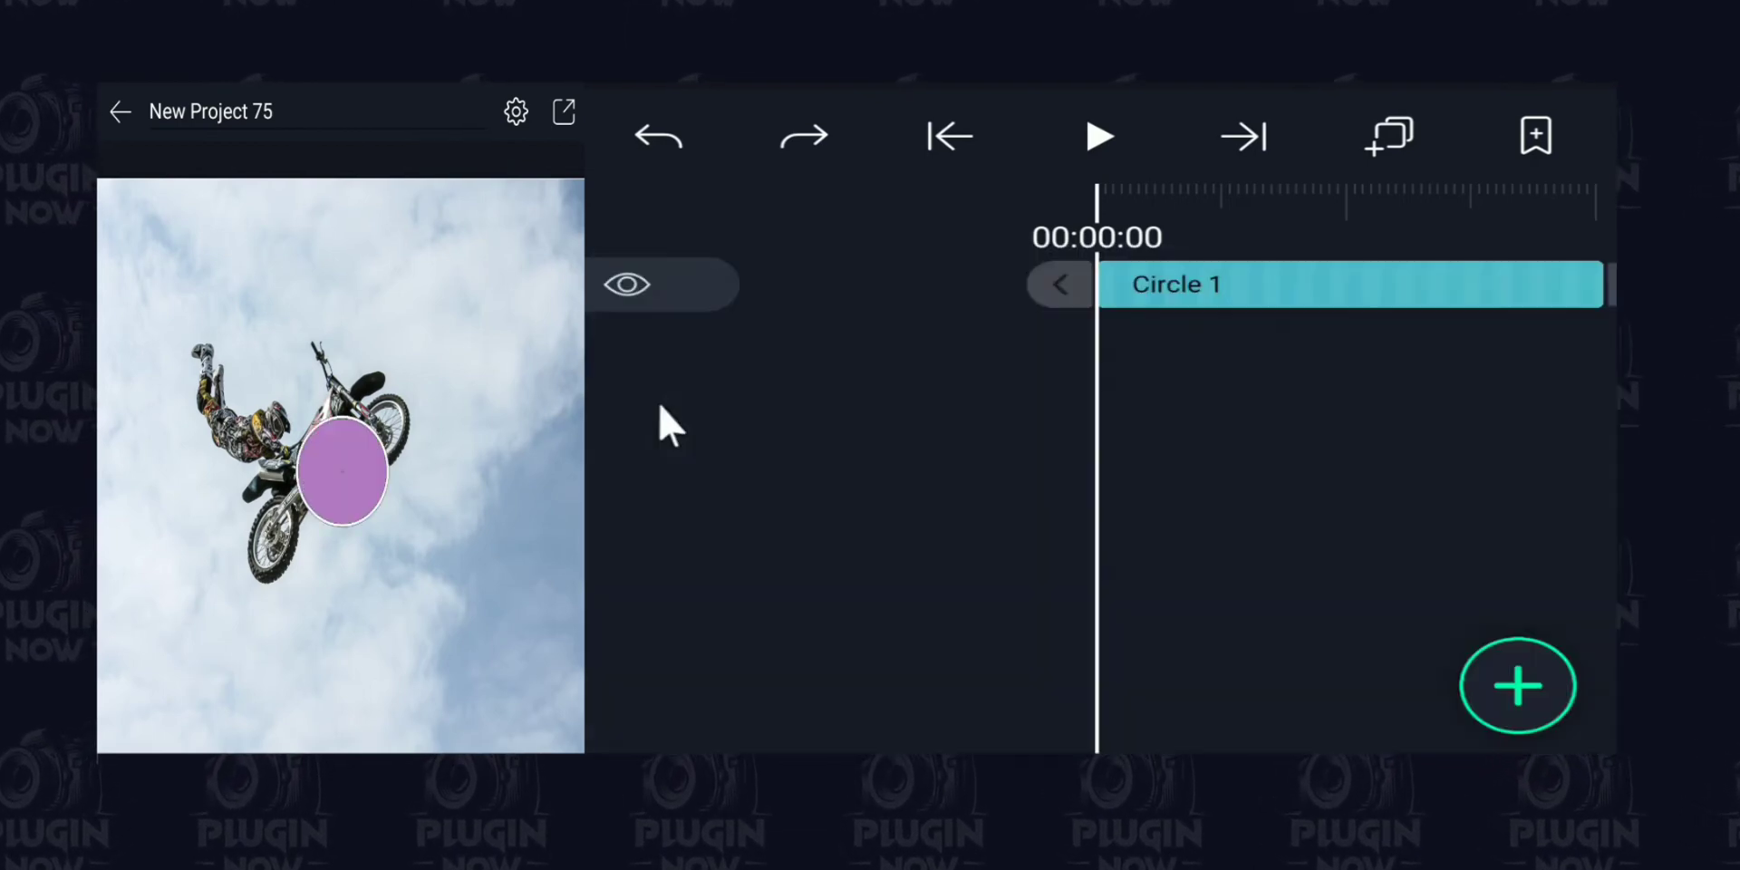
click(891, 579)
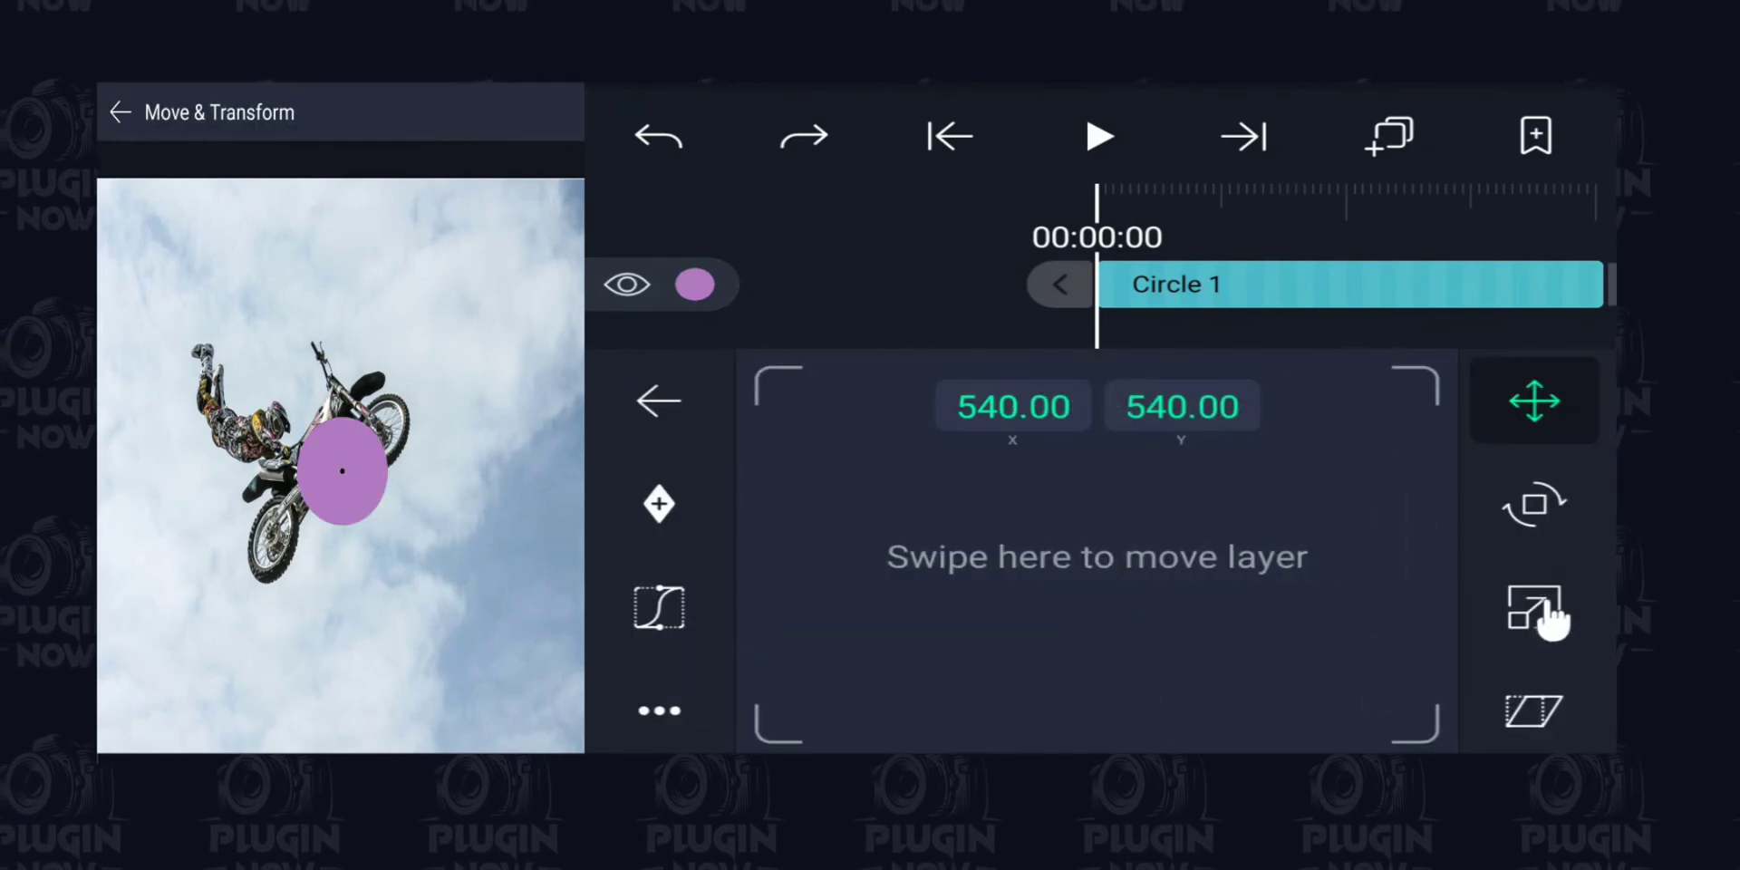
click(1540, 609)
drag(1286, 629, 868, 584)
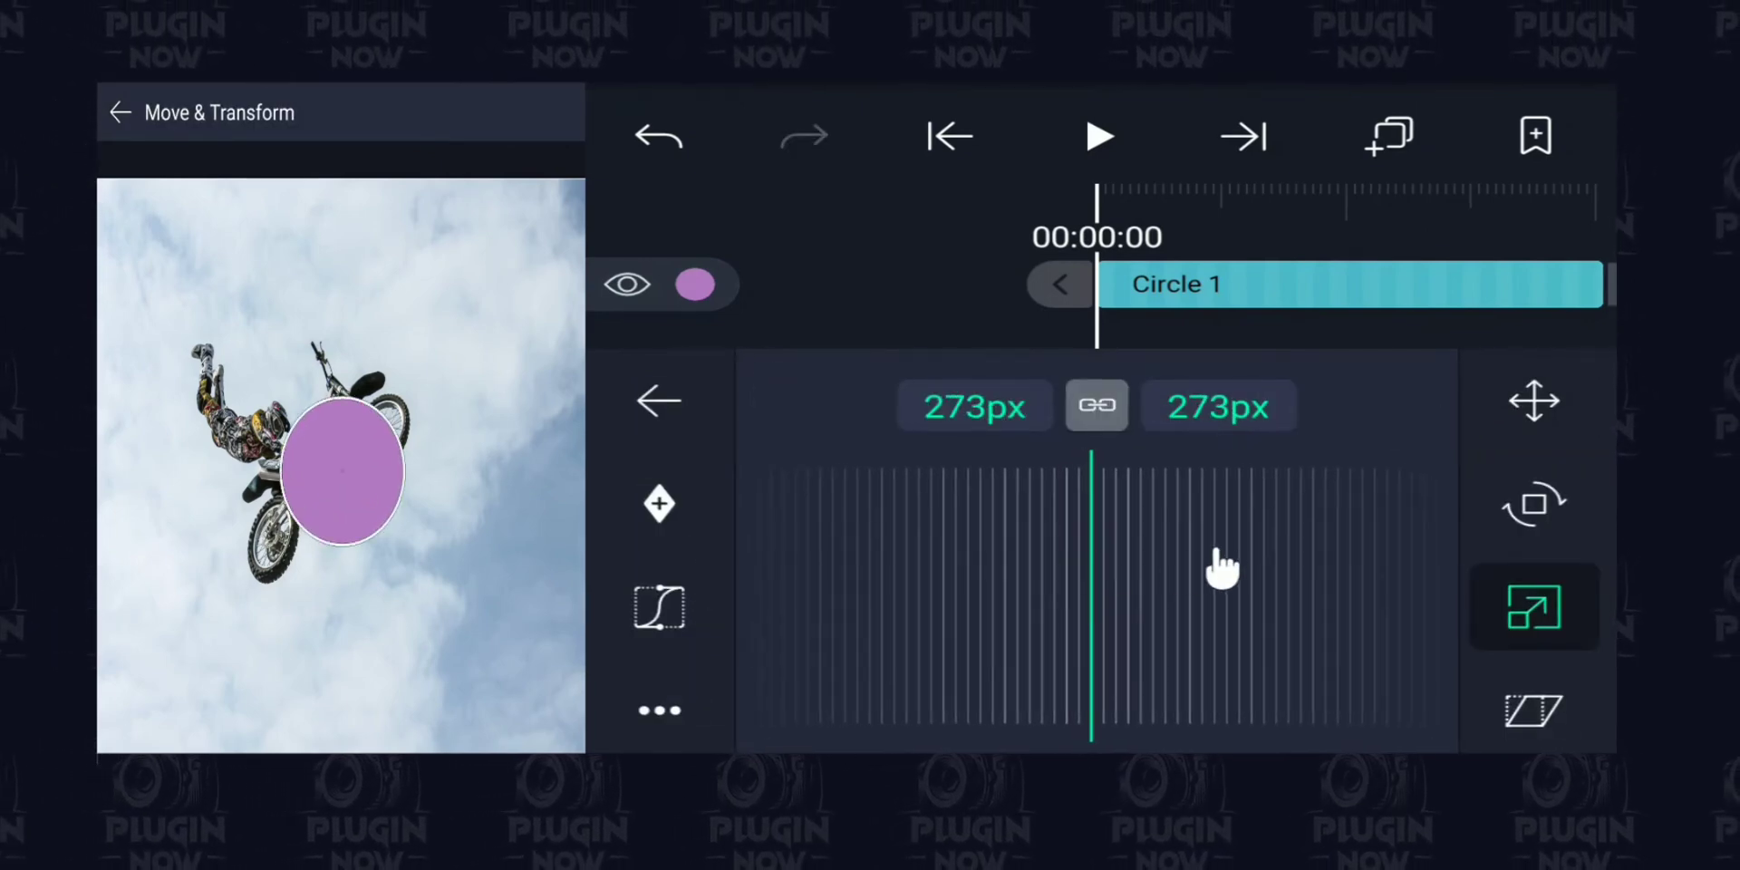
drag(1219, 567, 851, 586)
drag(1173, 613, 619, 632)
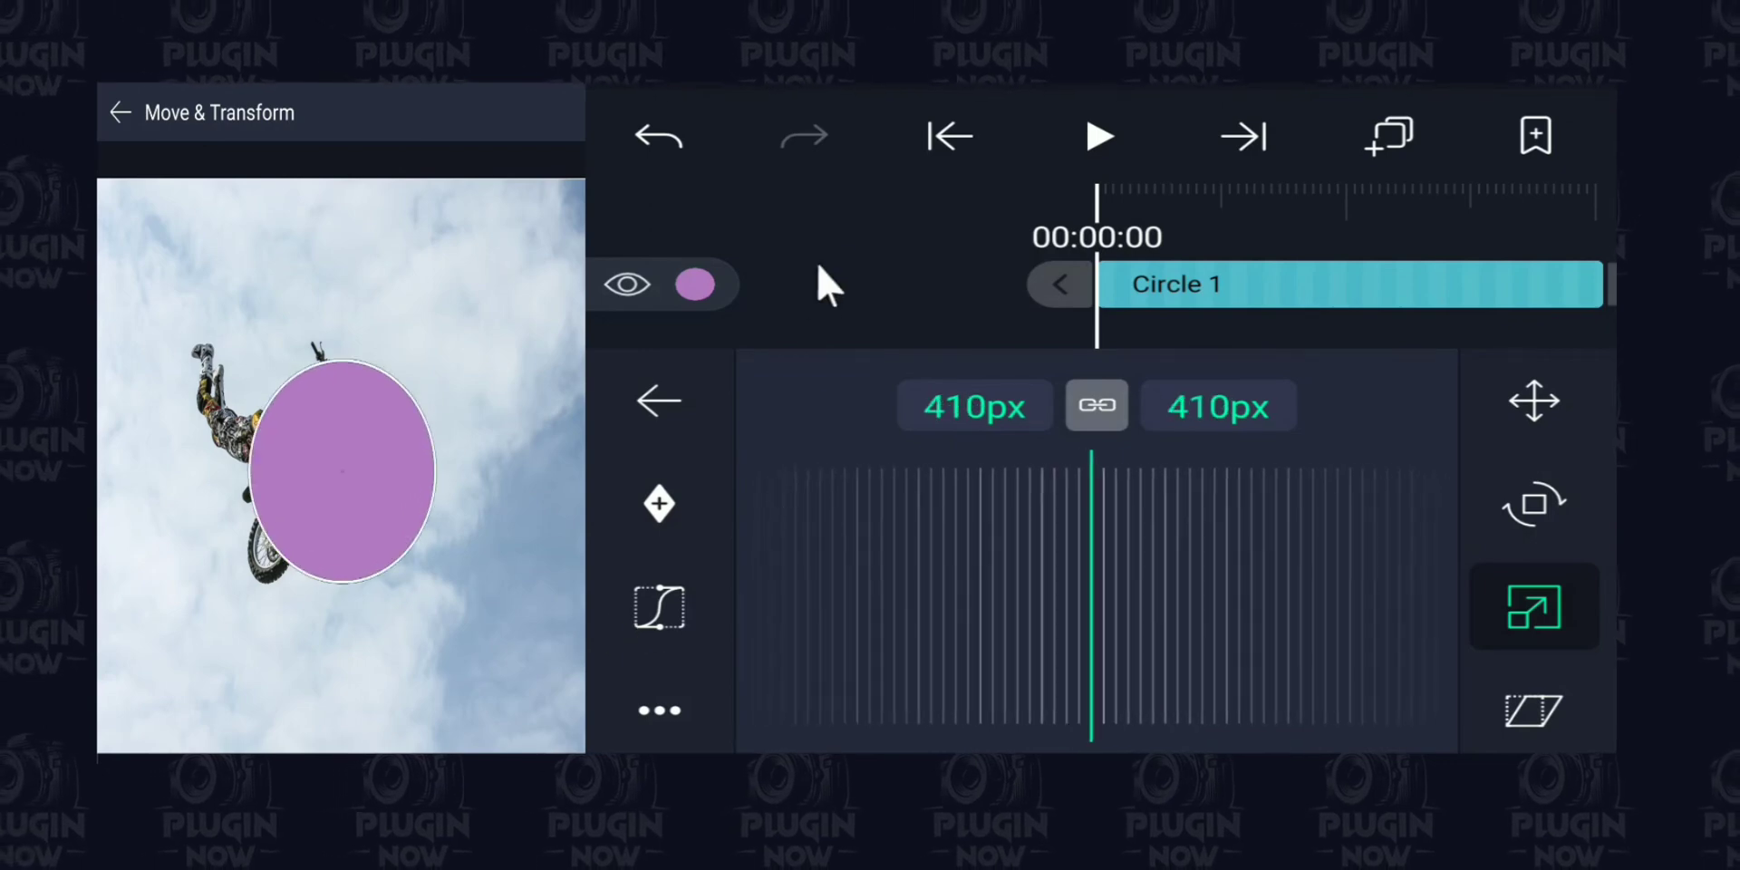
click(832, 243)
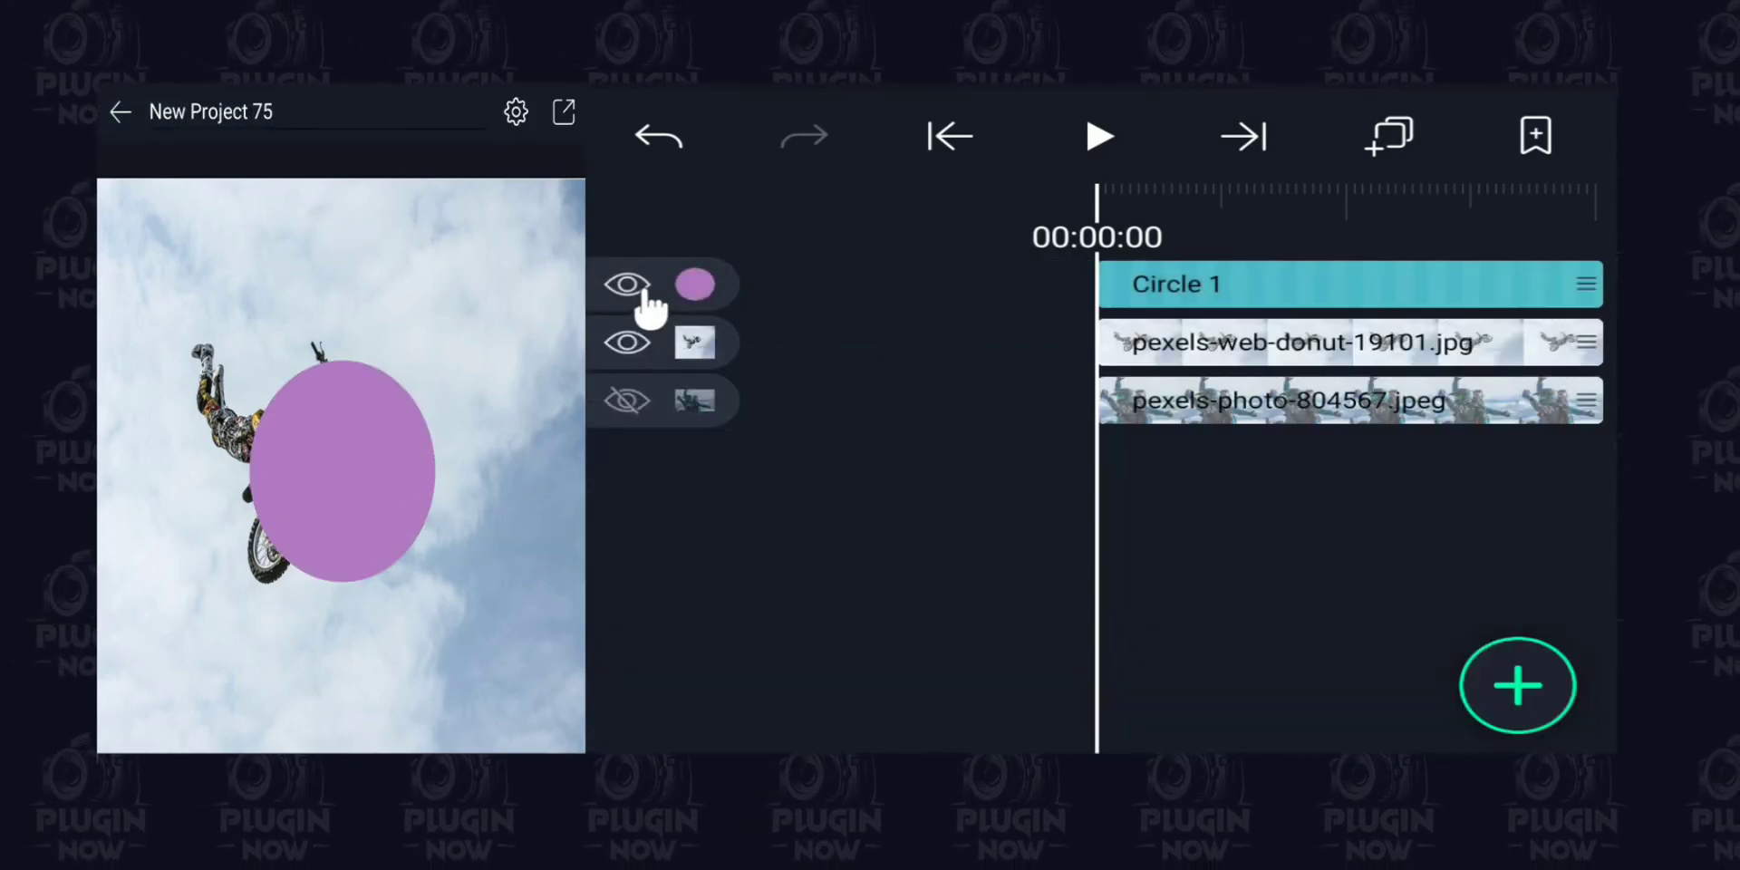
Step: Select Circle 1 and the pexels-web-donut layer and mask them into Group and Mask 1
click(644, 288)
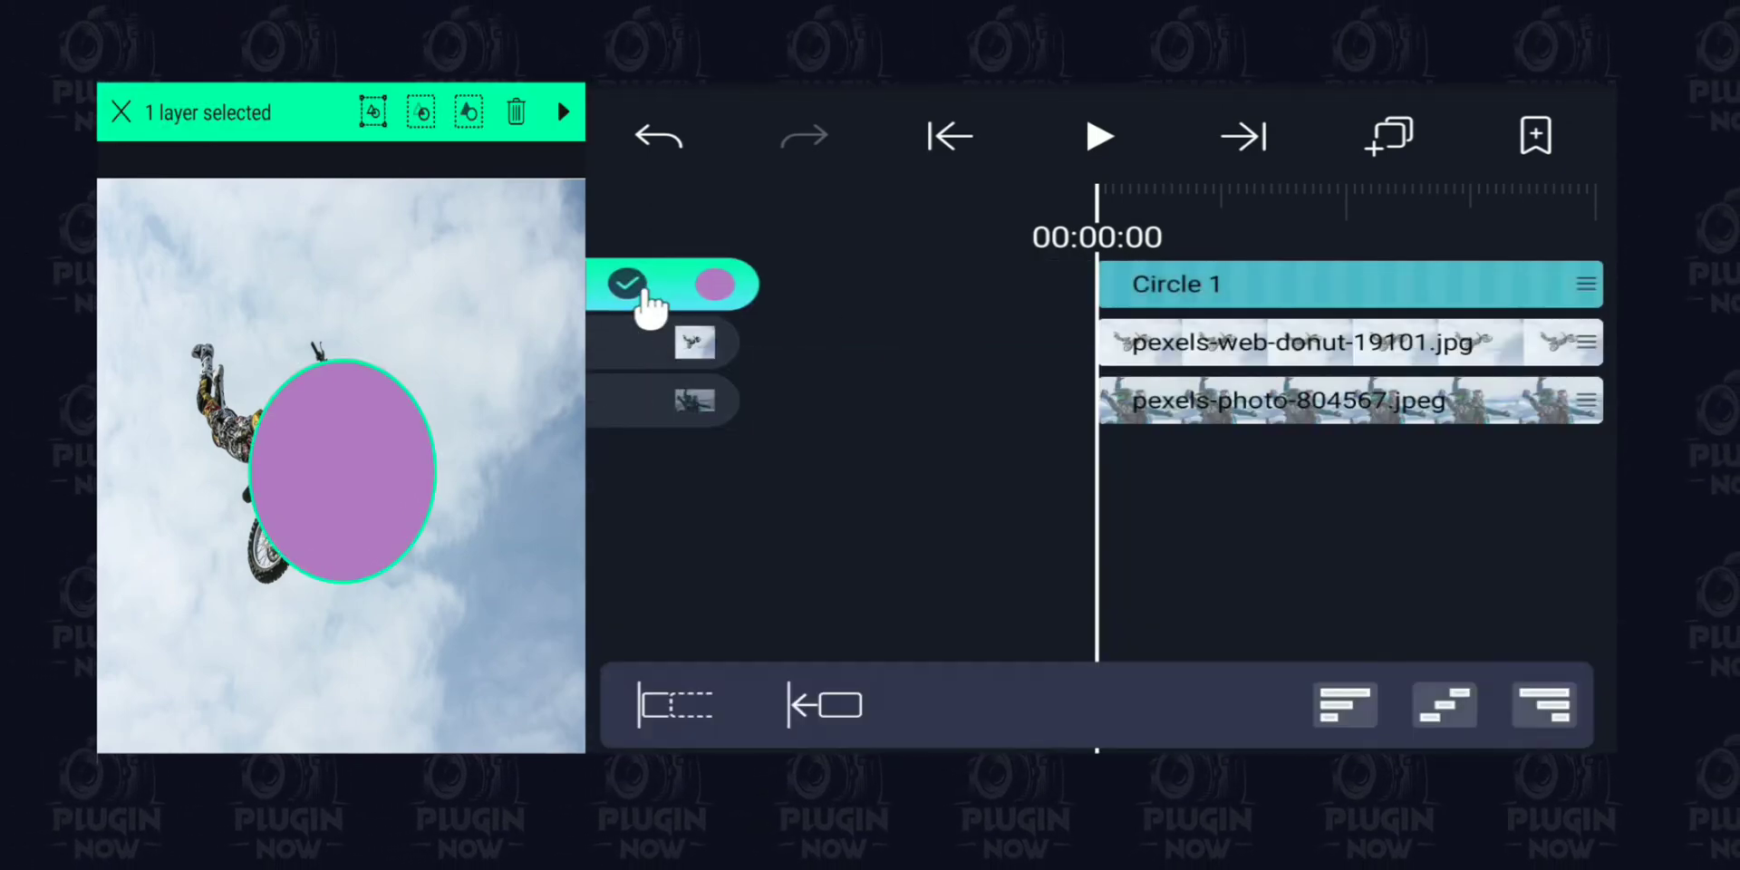
click(634, 344)
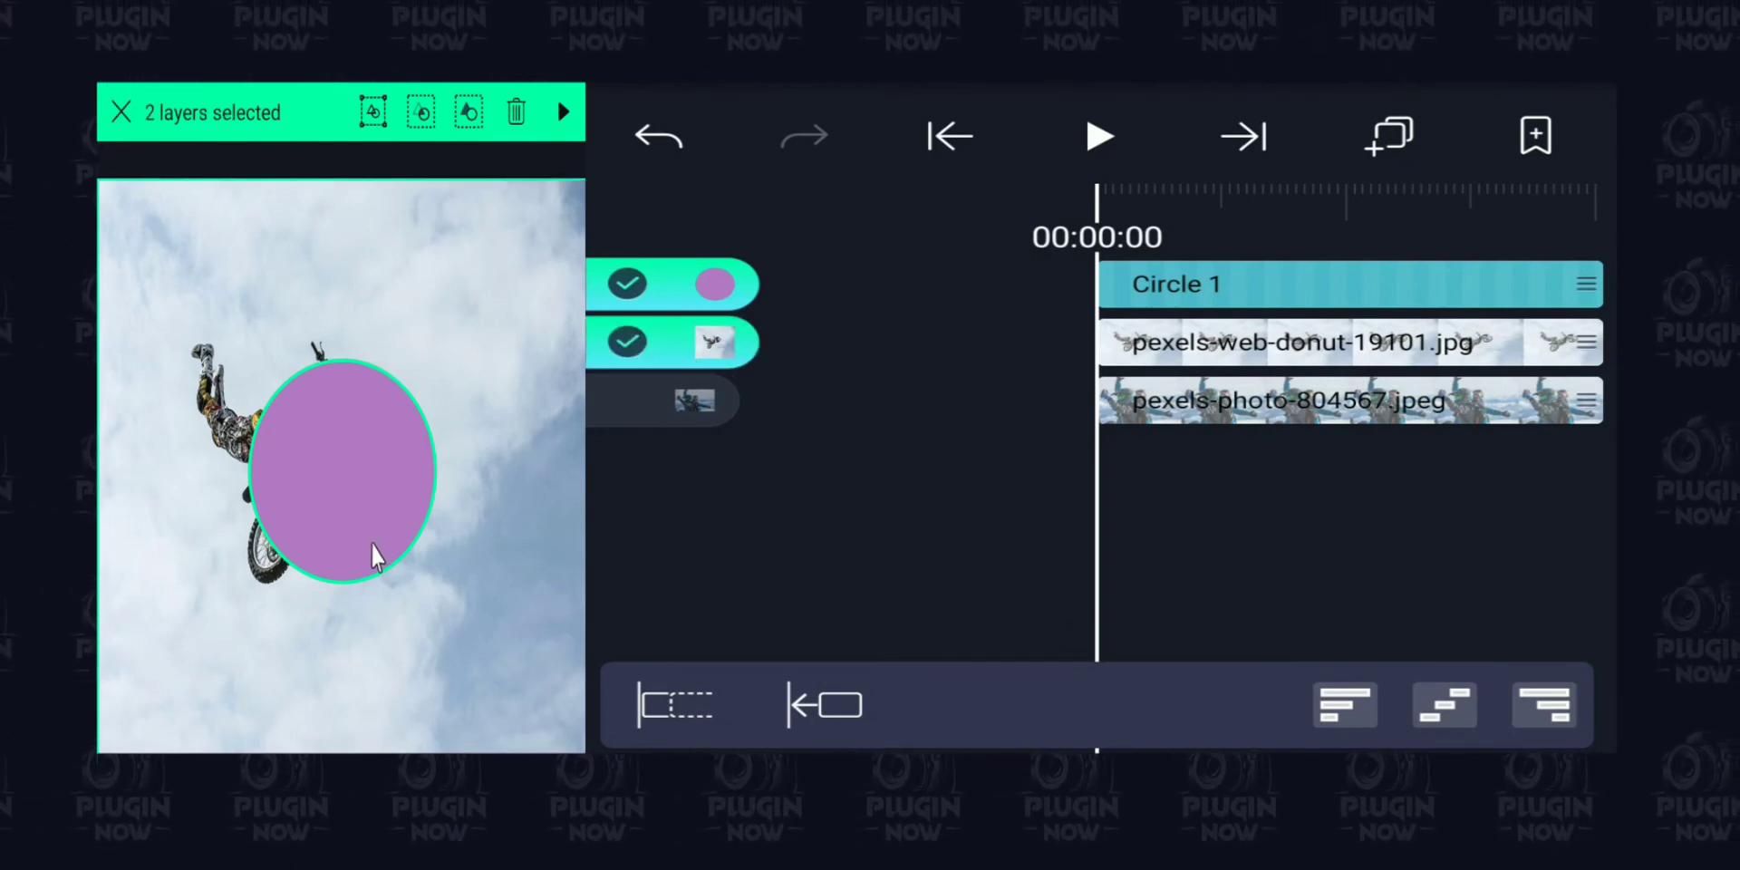
click(469, 116)
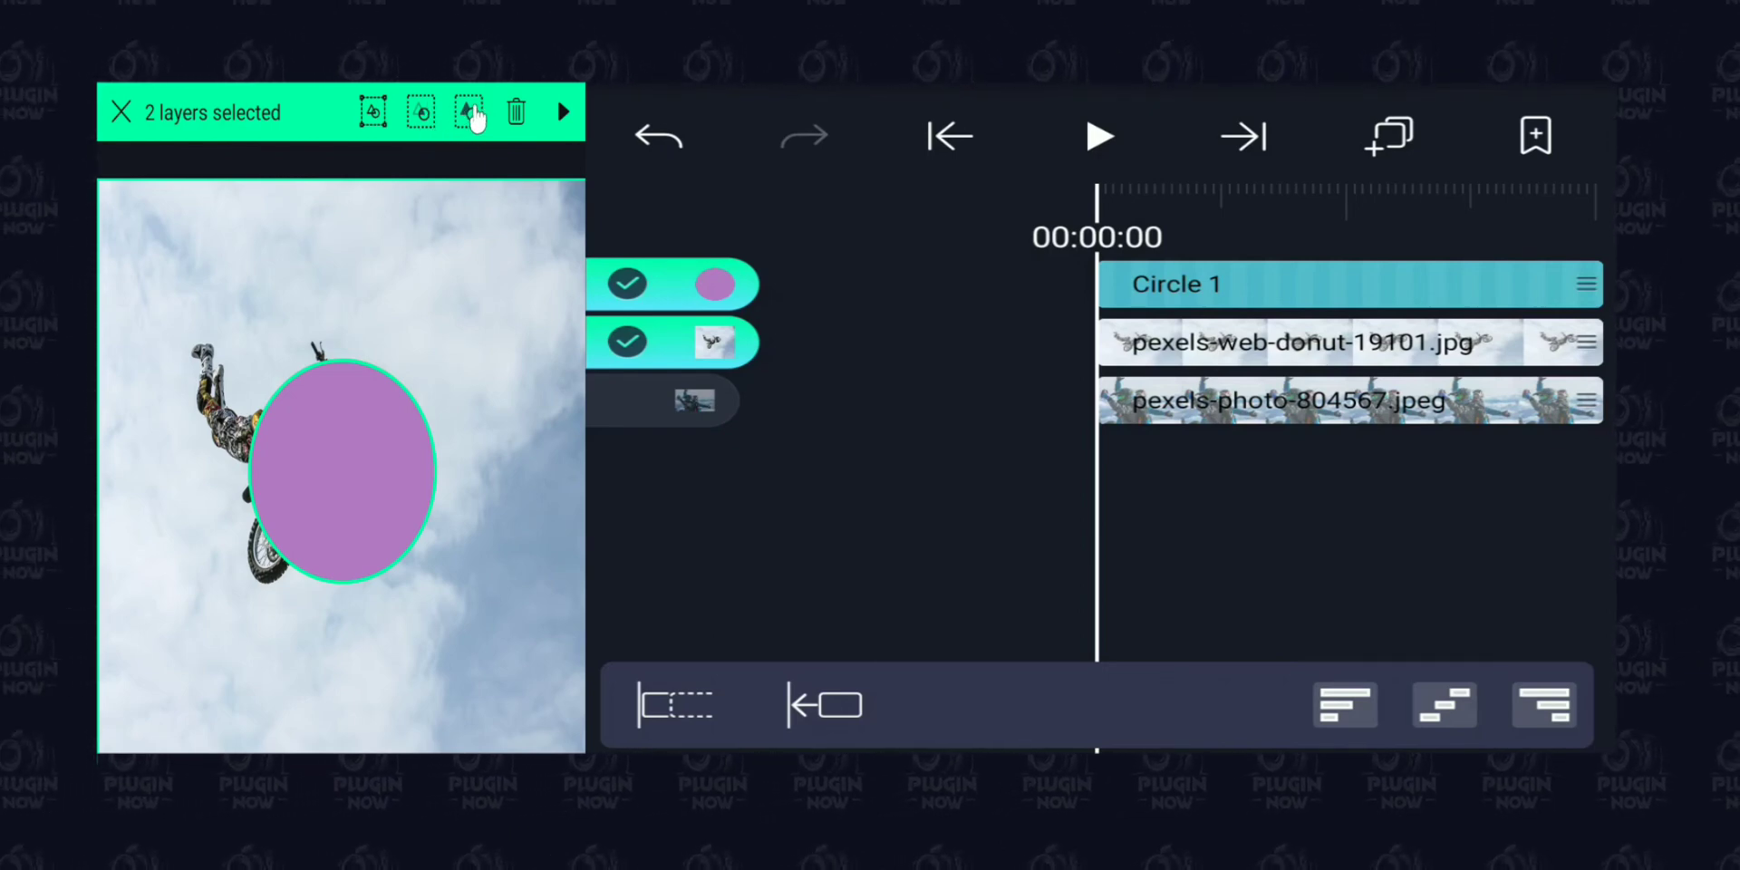
click(465, 116)
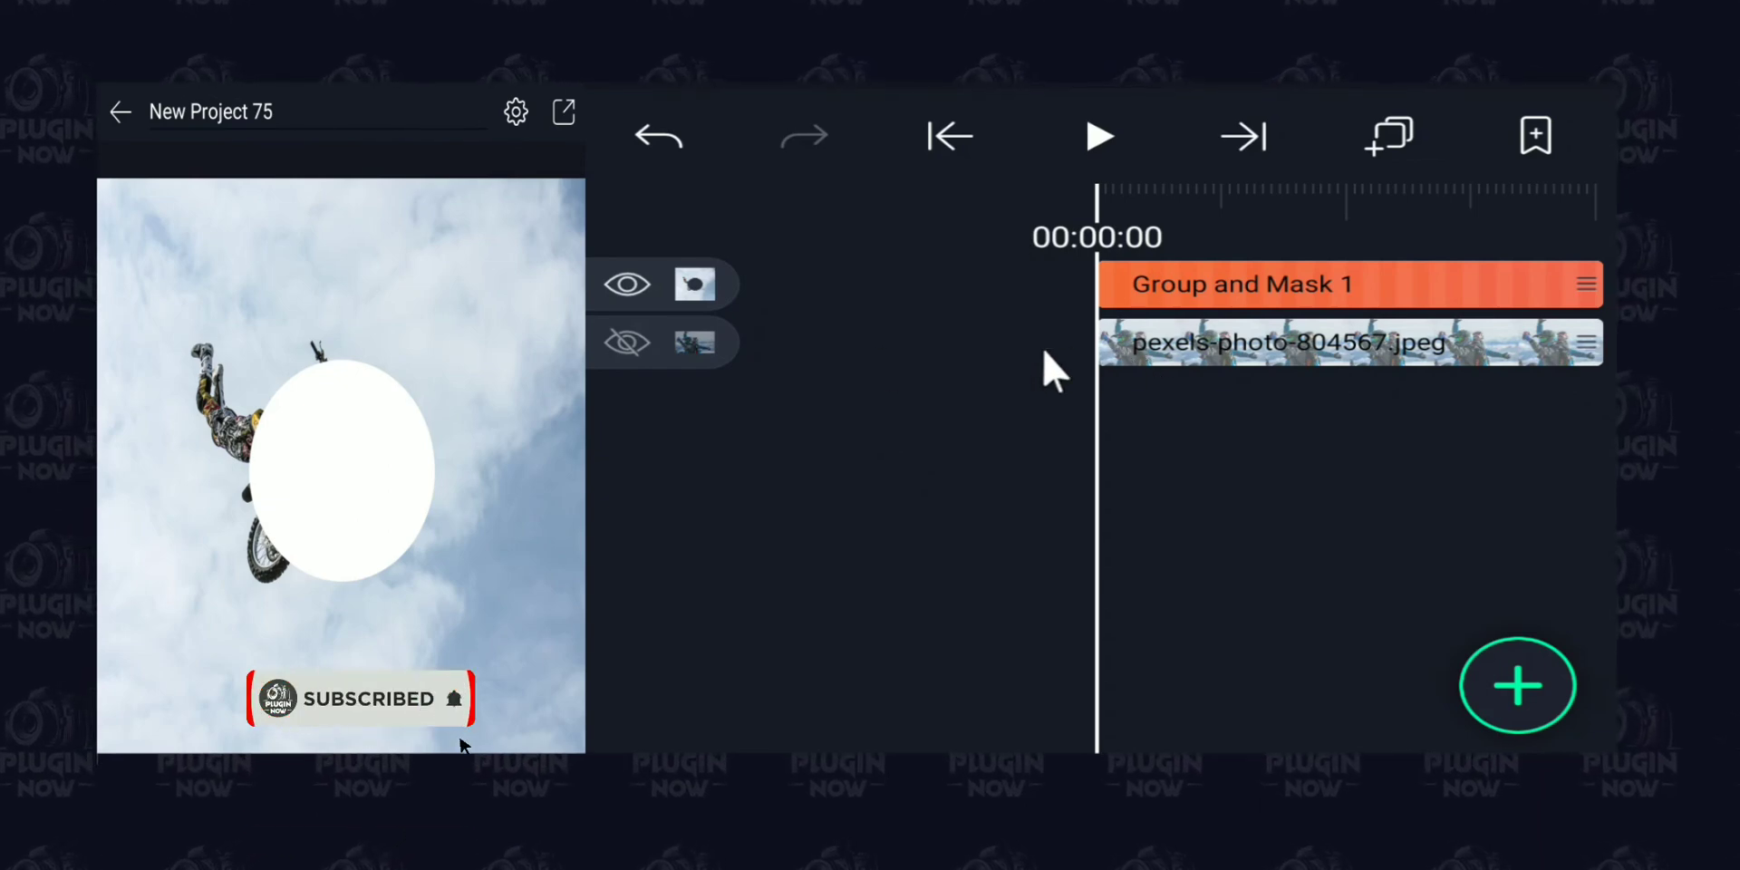
click(625, 345)
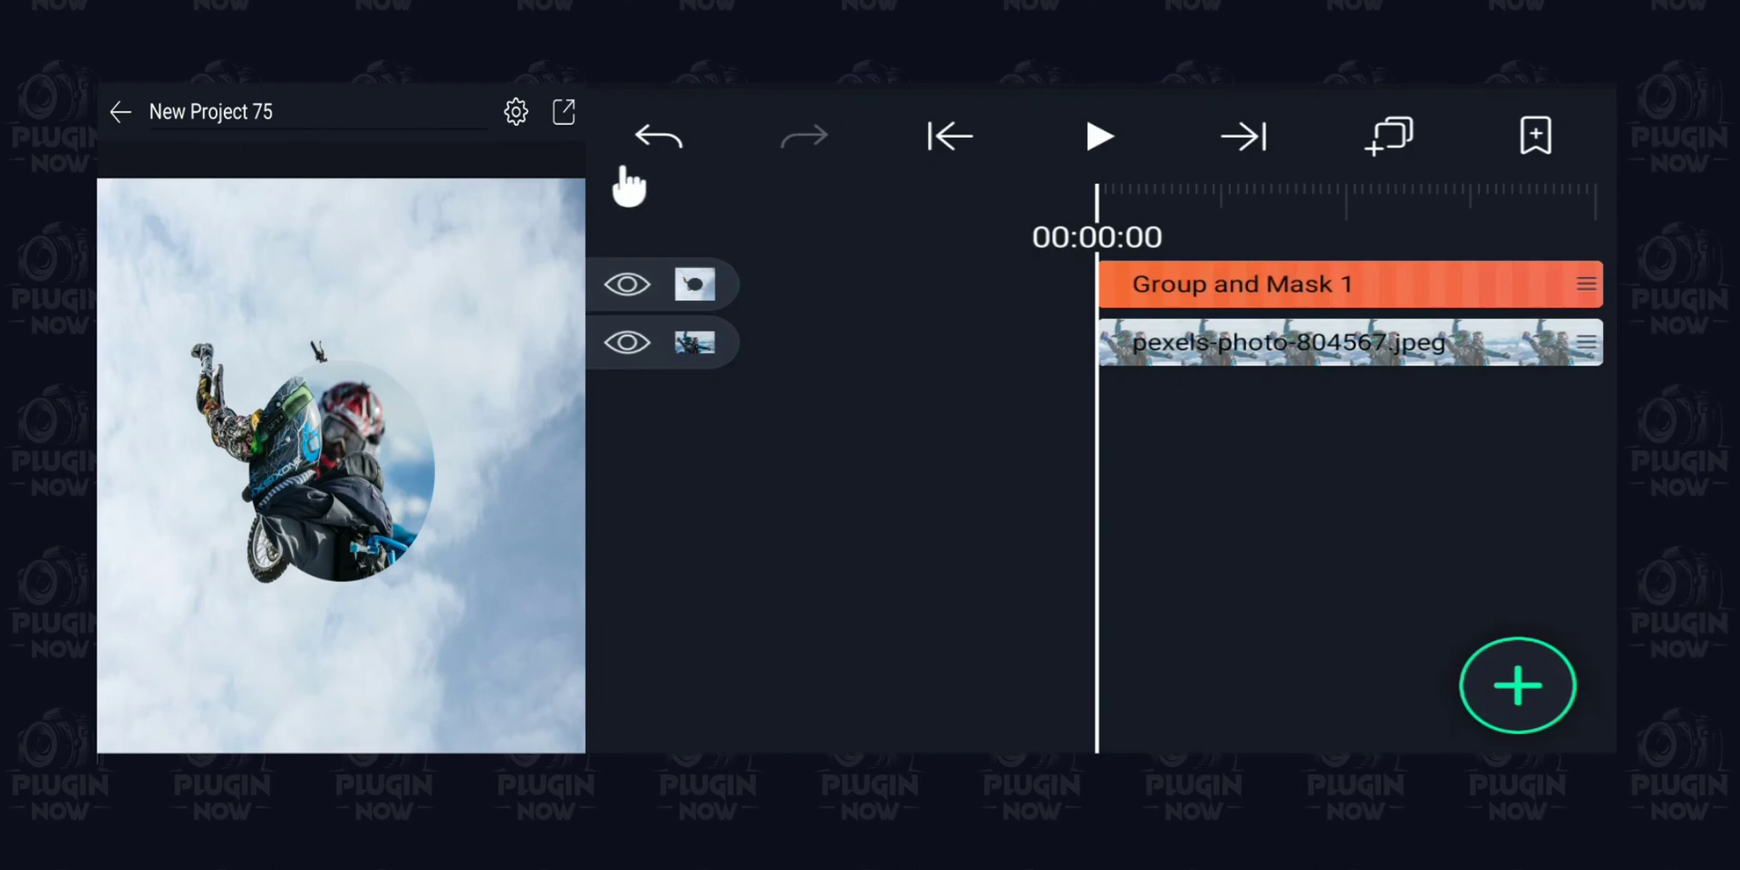
click(623, 343)
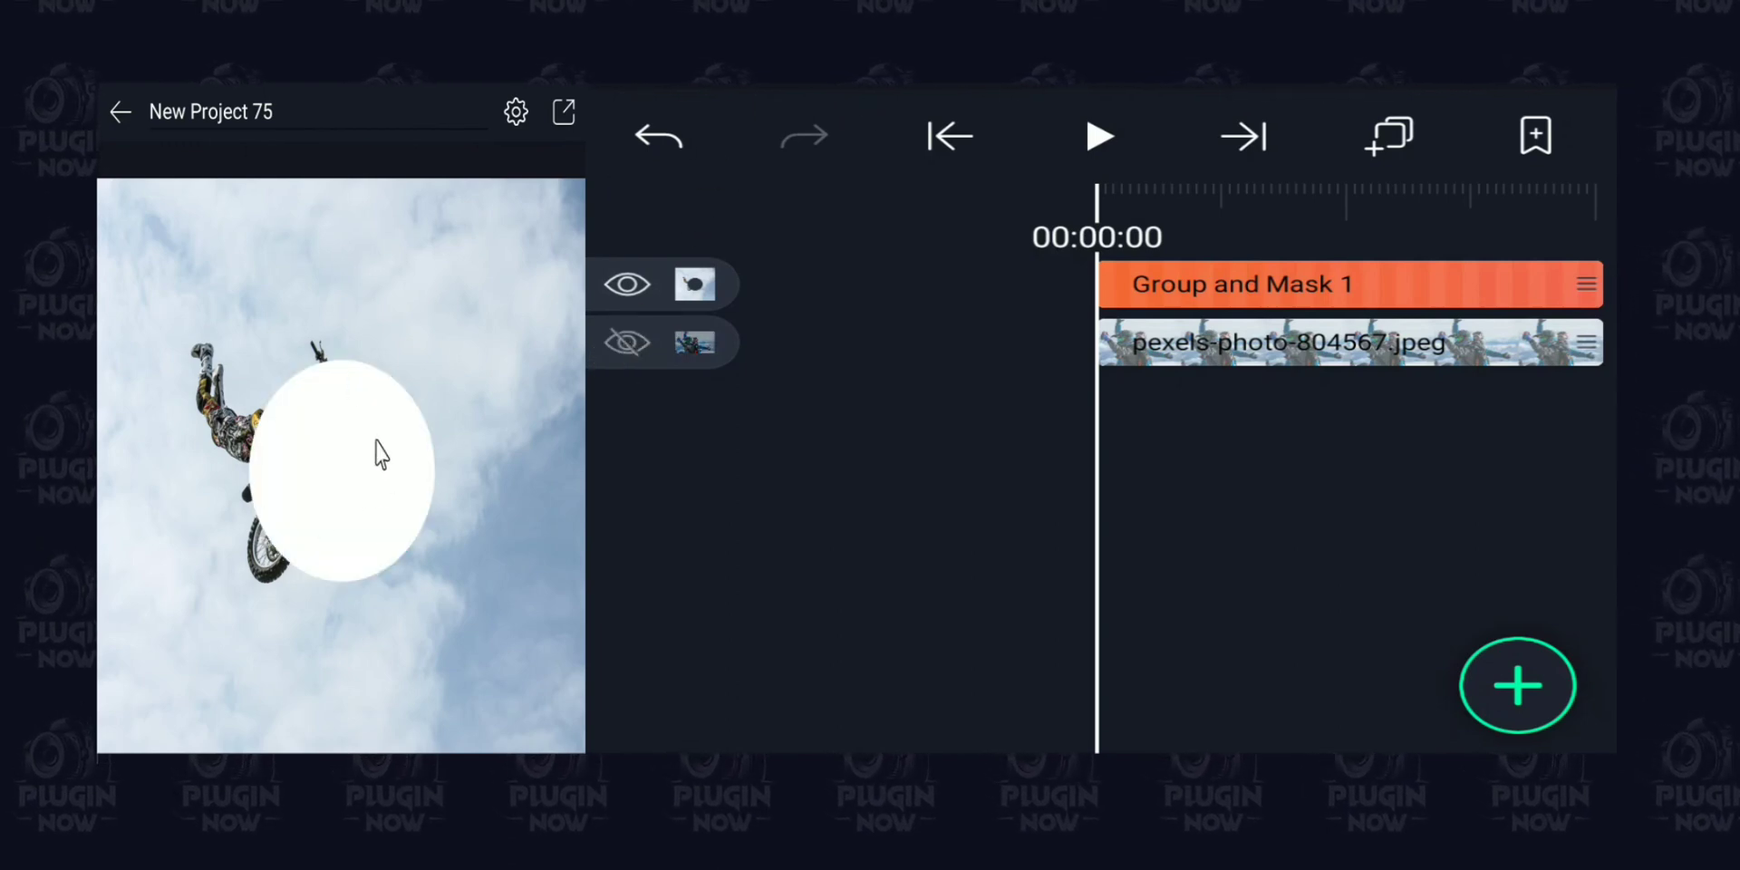
Step: Set the project background colour to Black
click(516, 112)
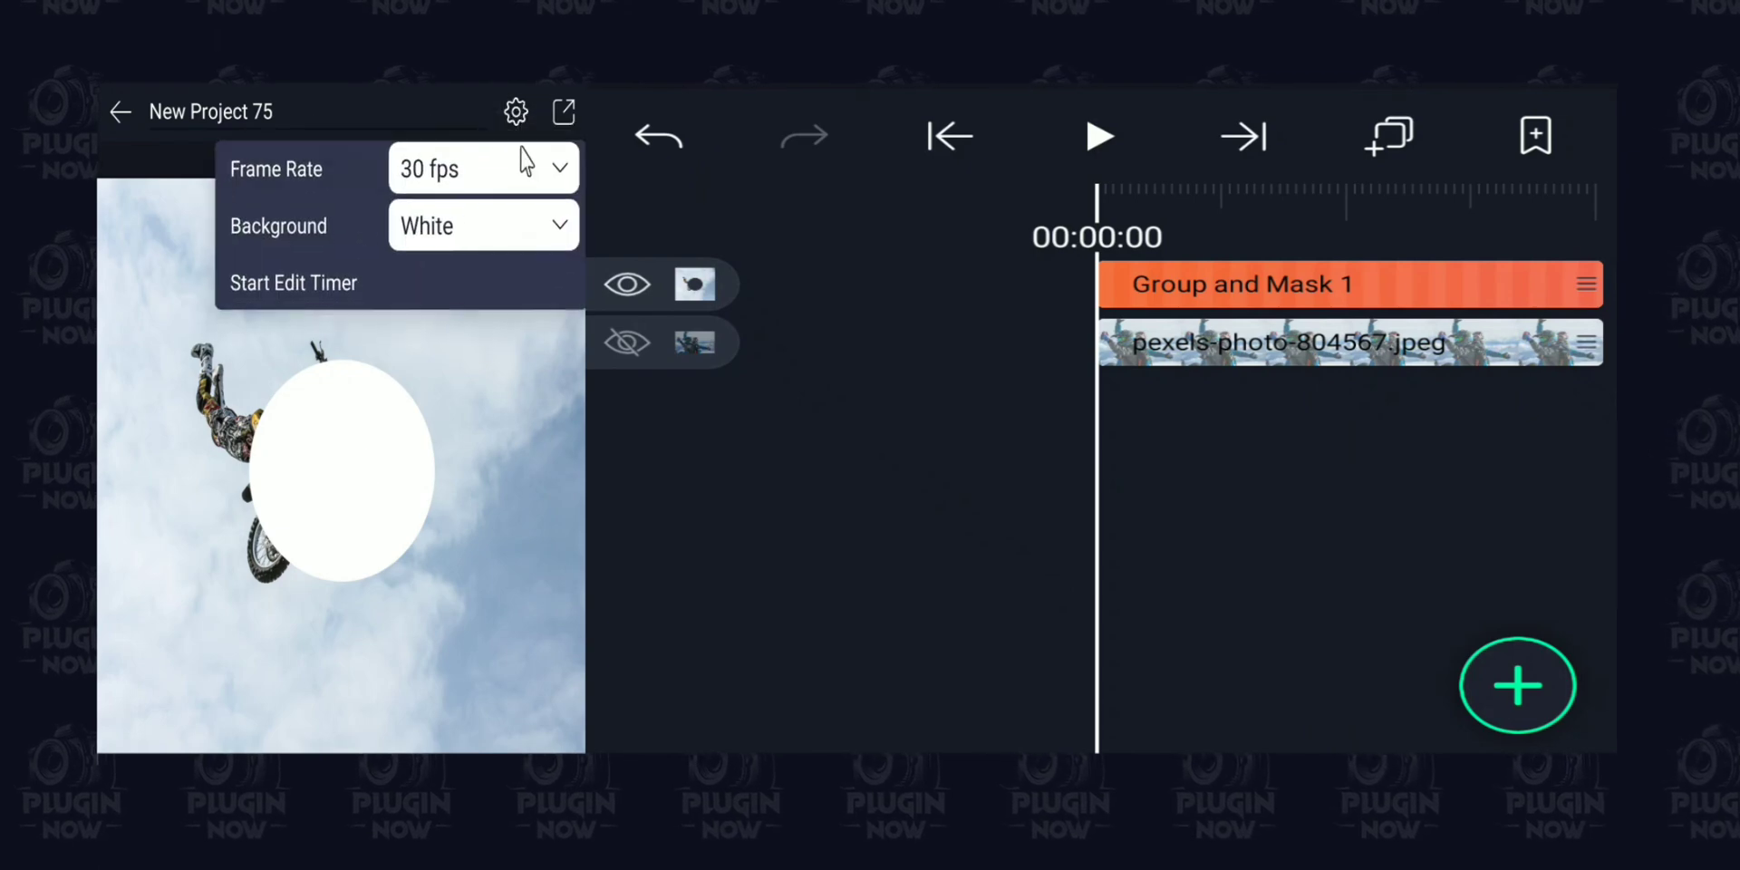
click(540, 240)
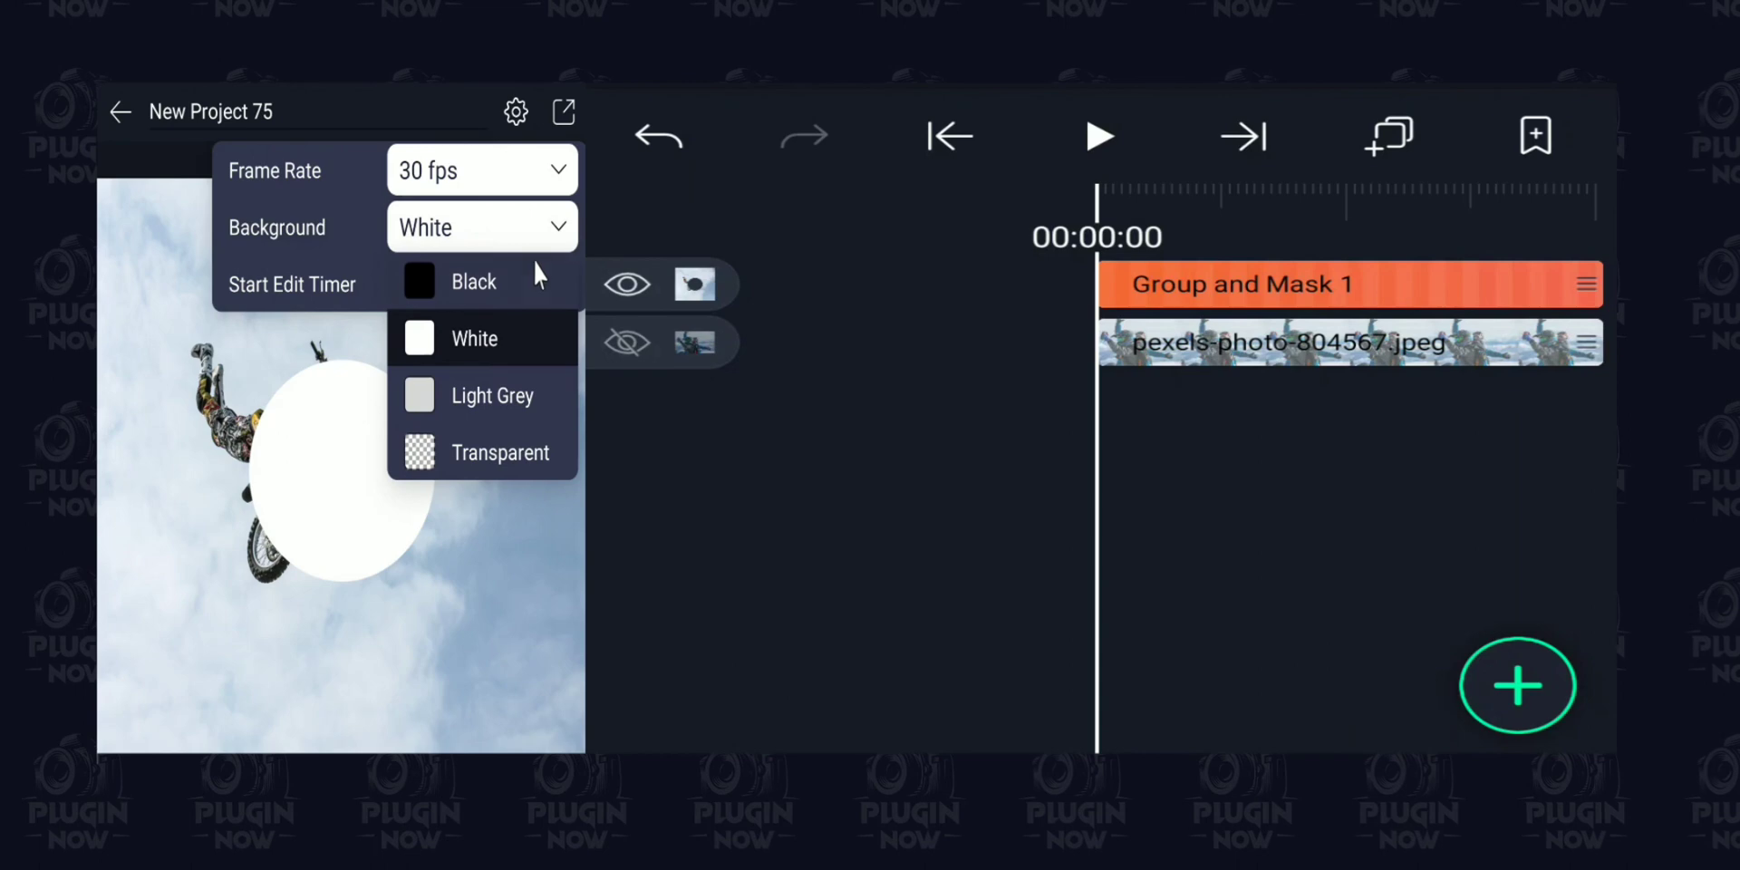
click(487, 286)
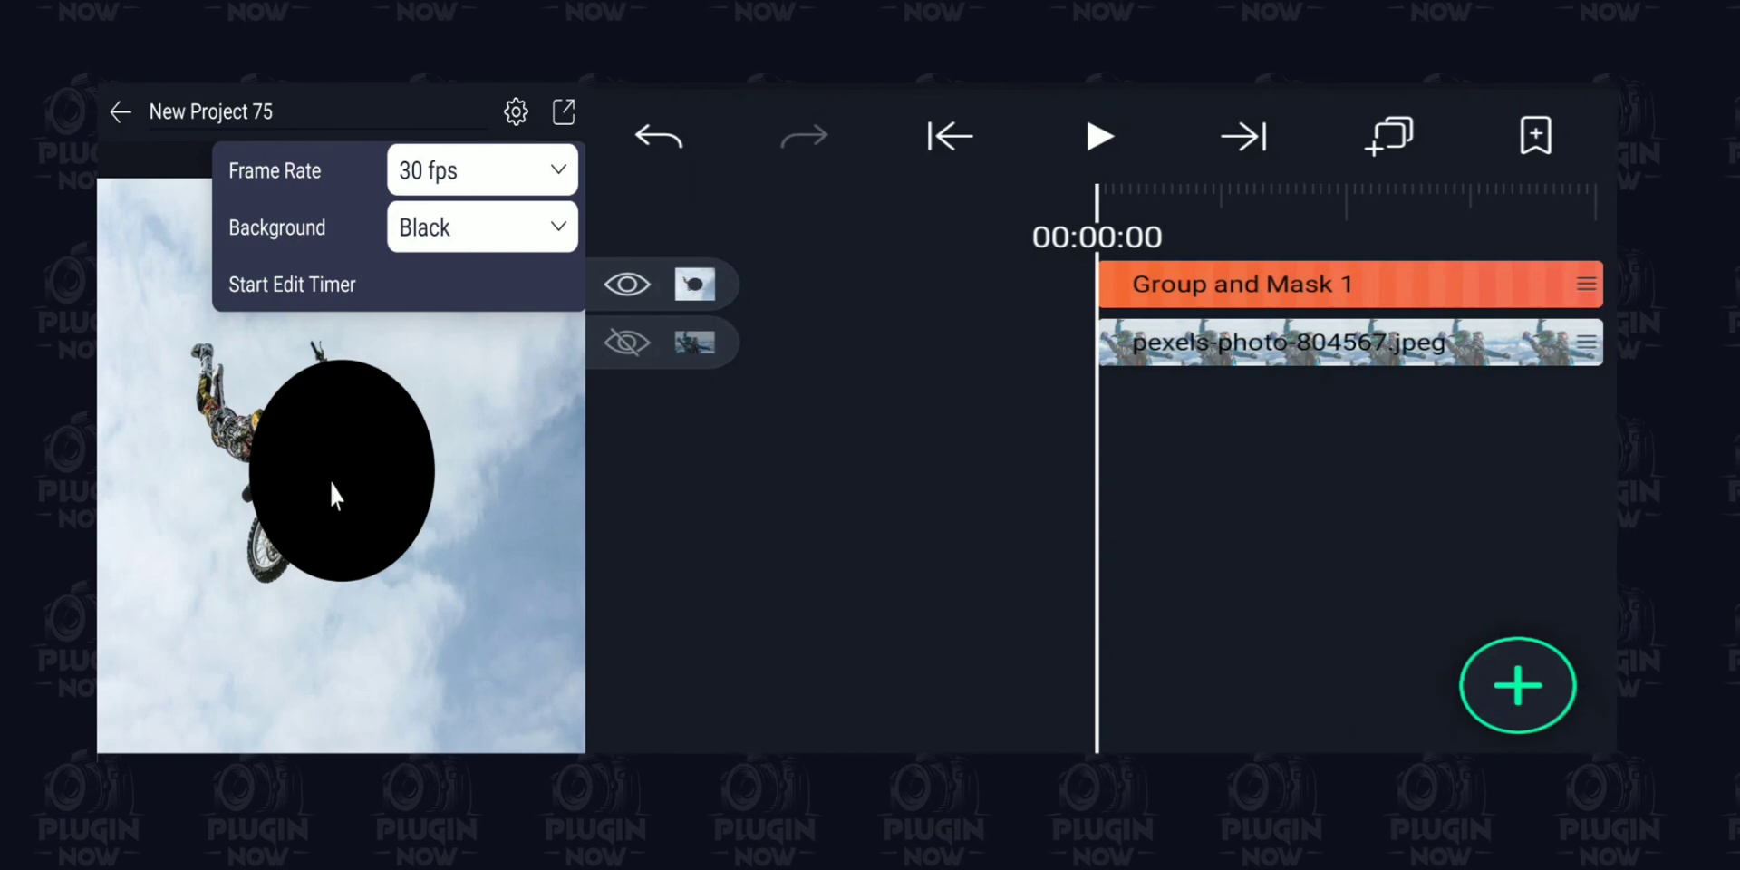
click(612, 340)
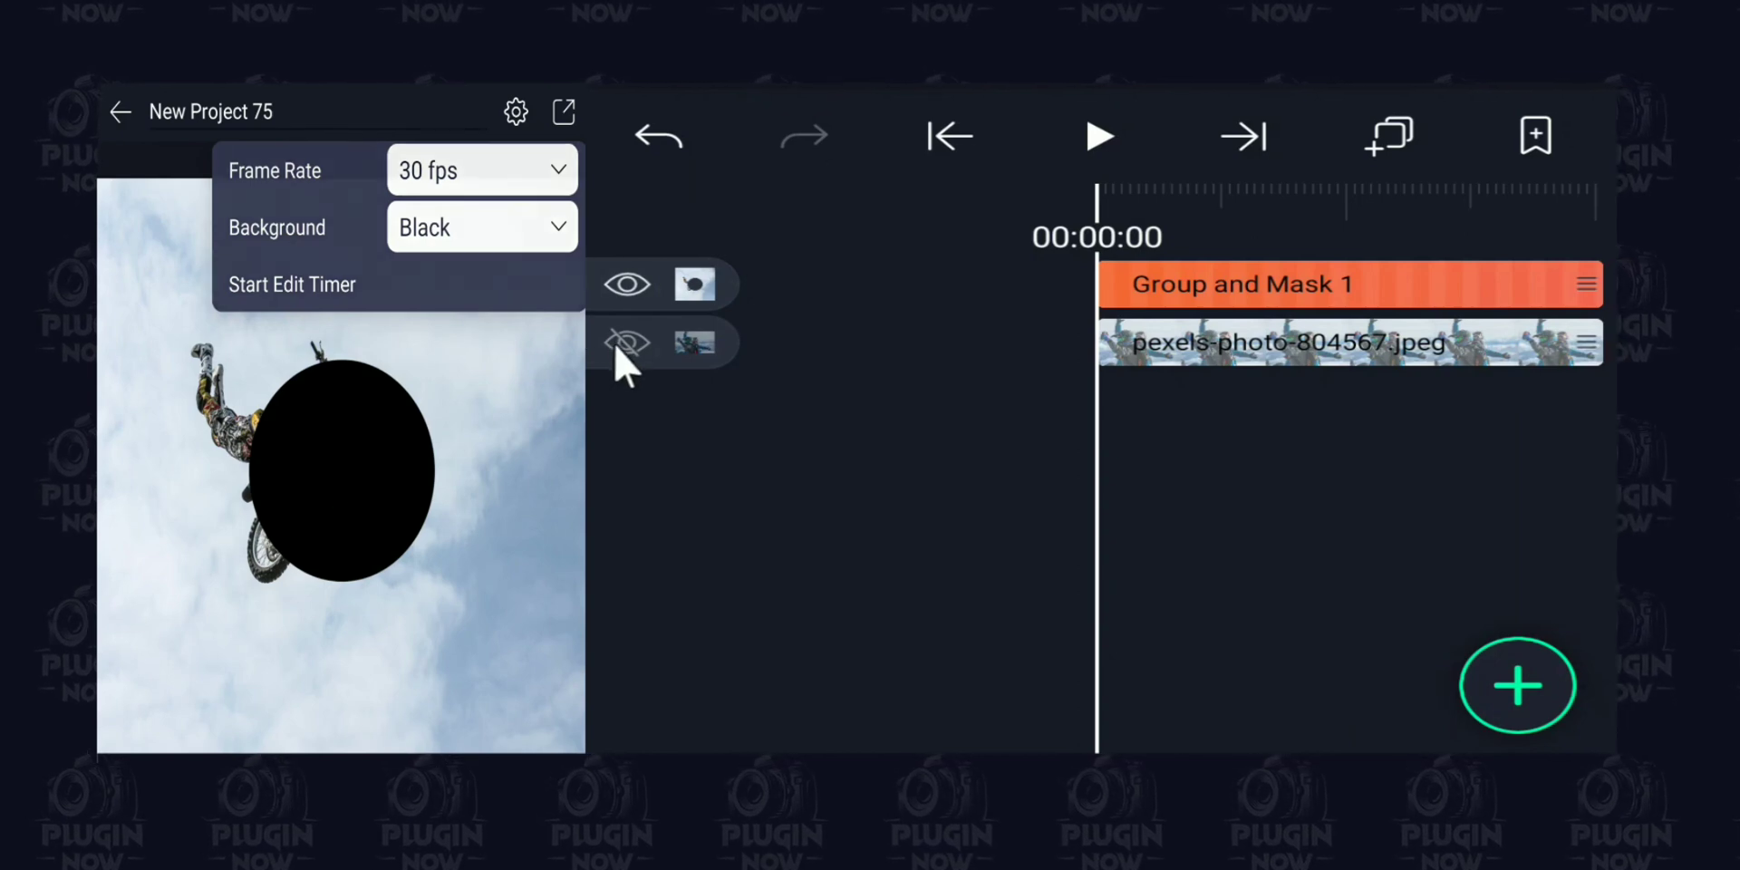
Step: Unhide the pexels-photo-804567.jpeg sky layer and scrub to preview the masked biker over it
click(621, 342)
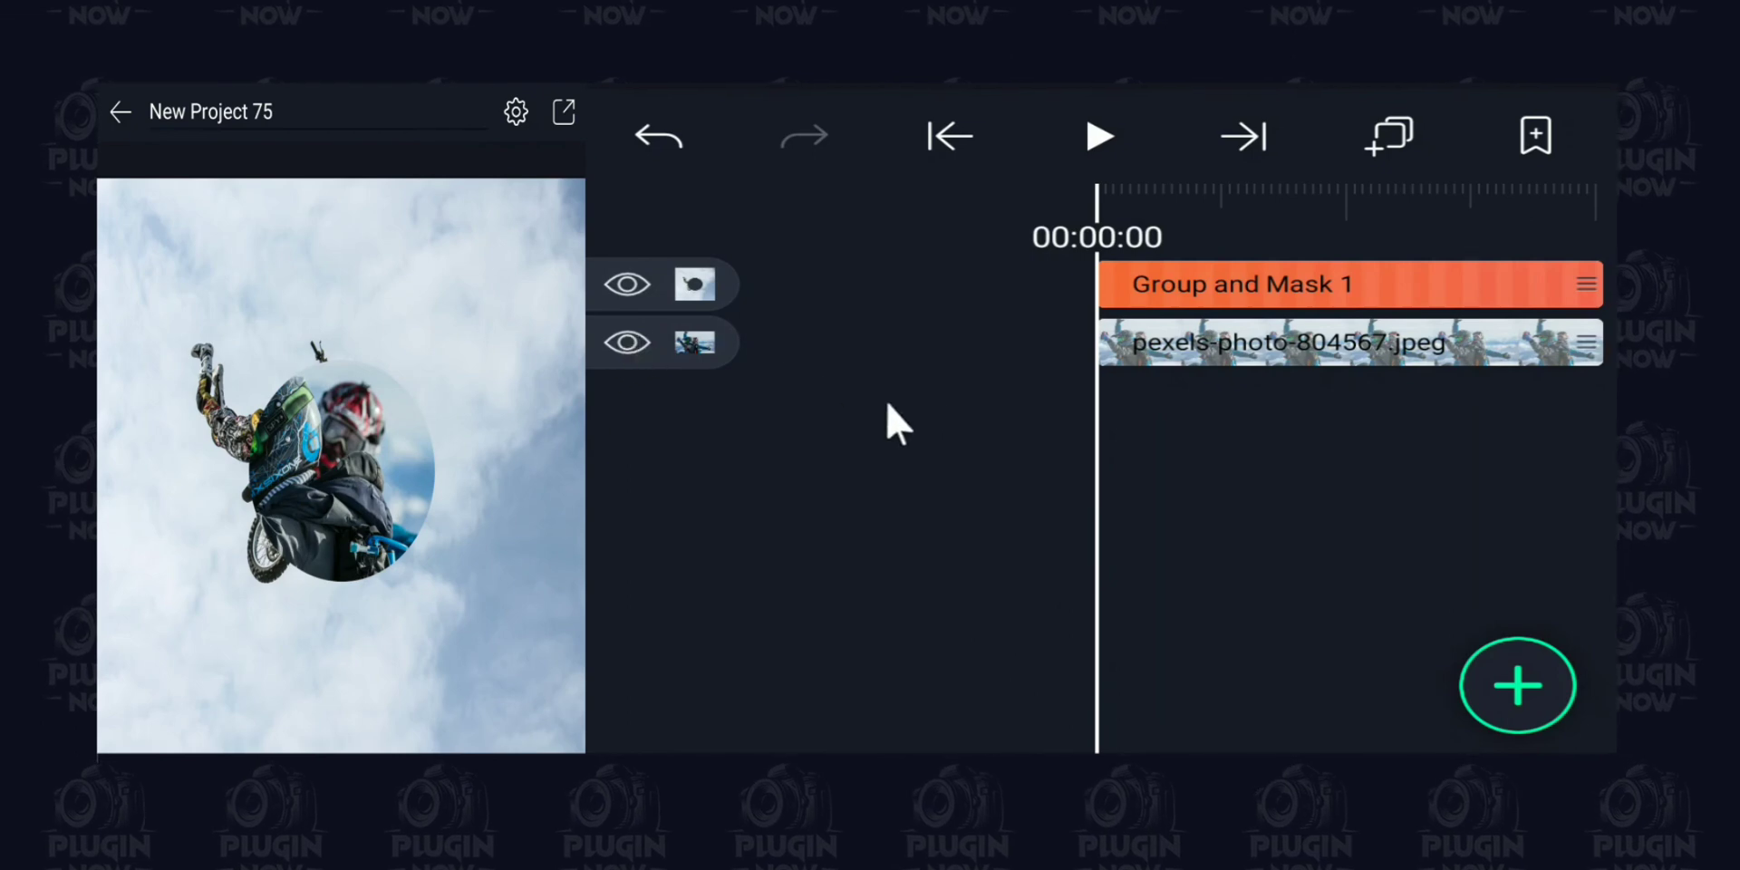
drag(1259, 395, 1328, 411)
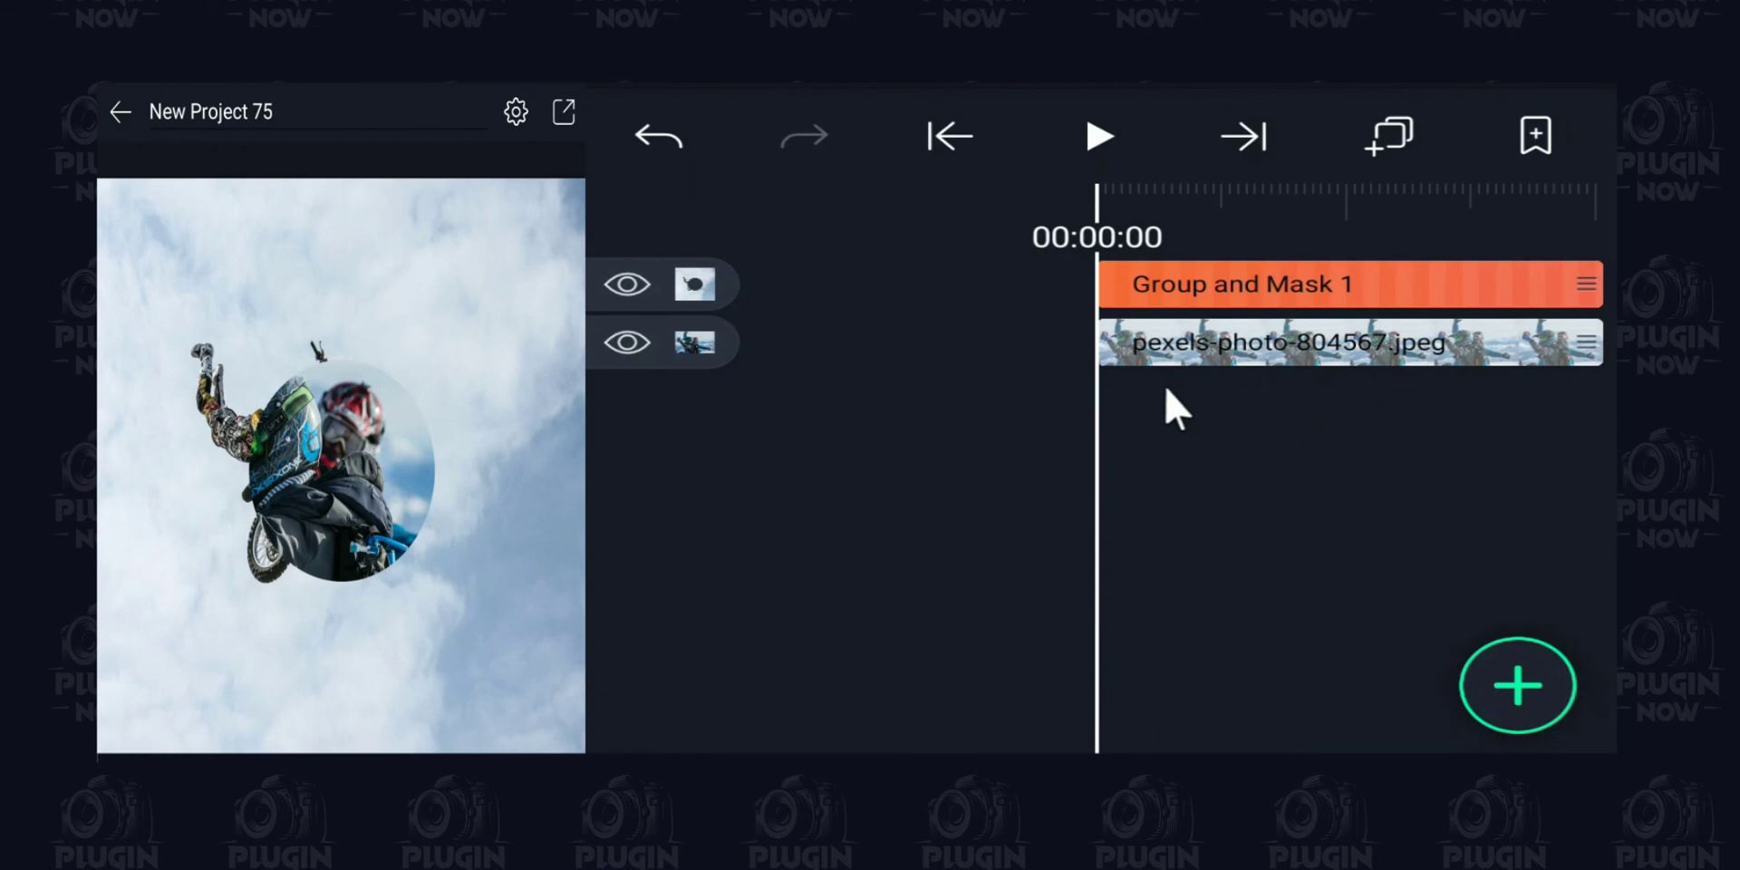
drag(1225, 430, 1014, 428)
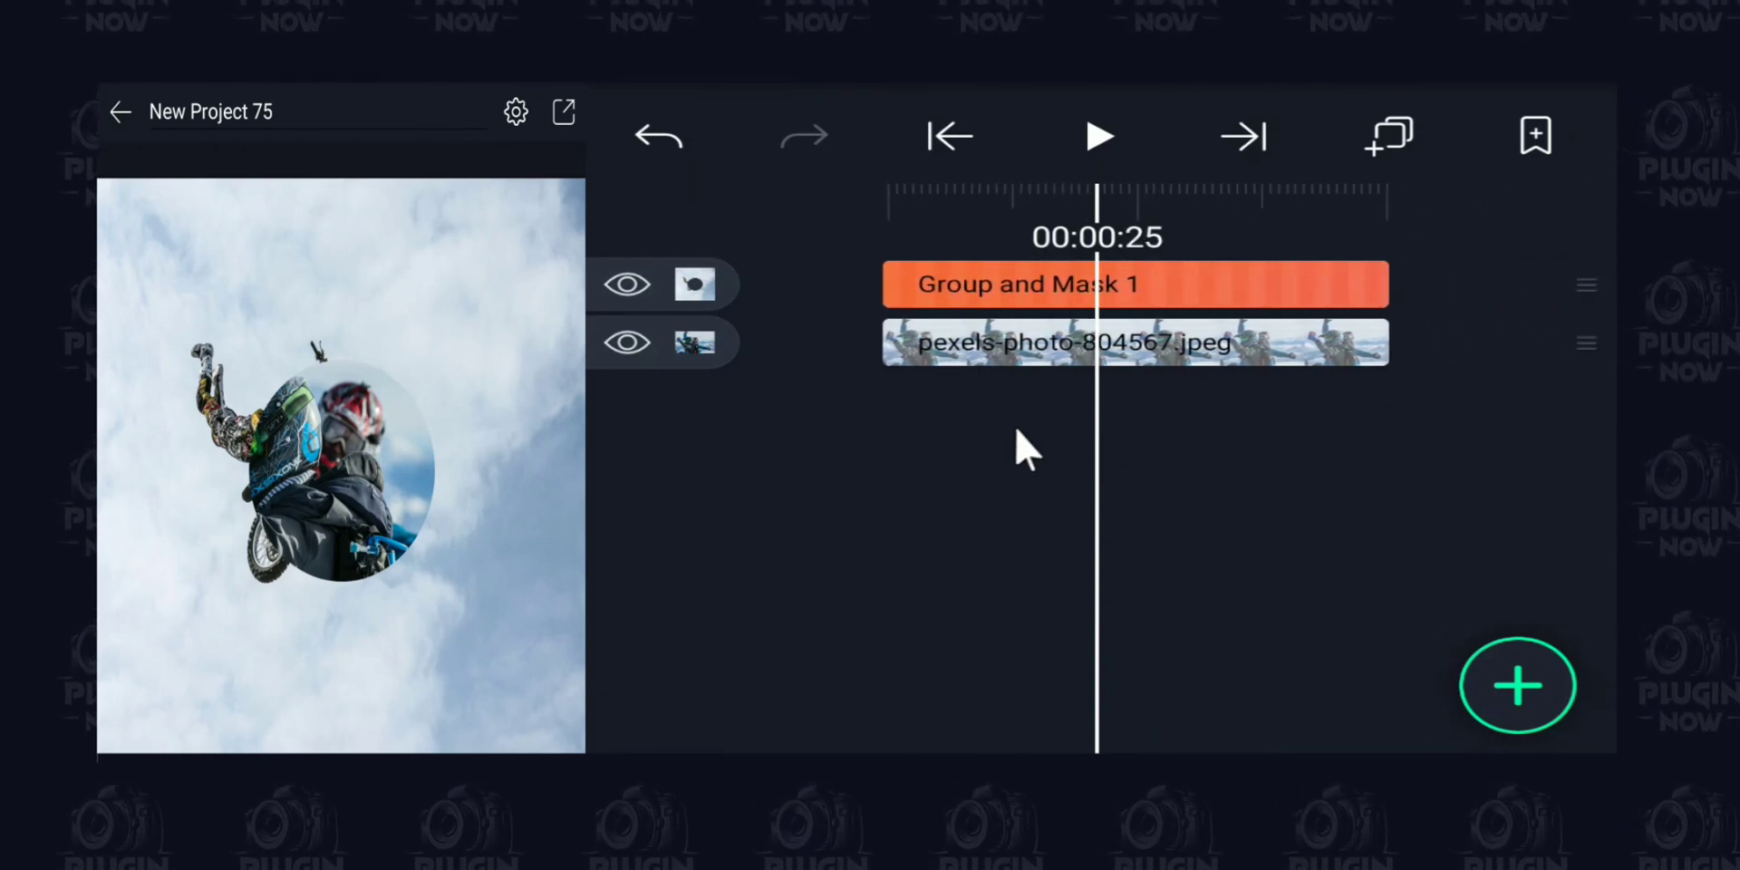